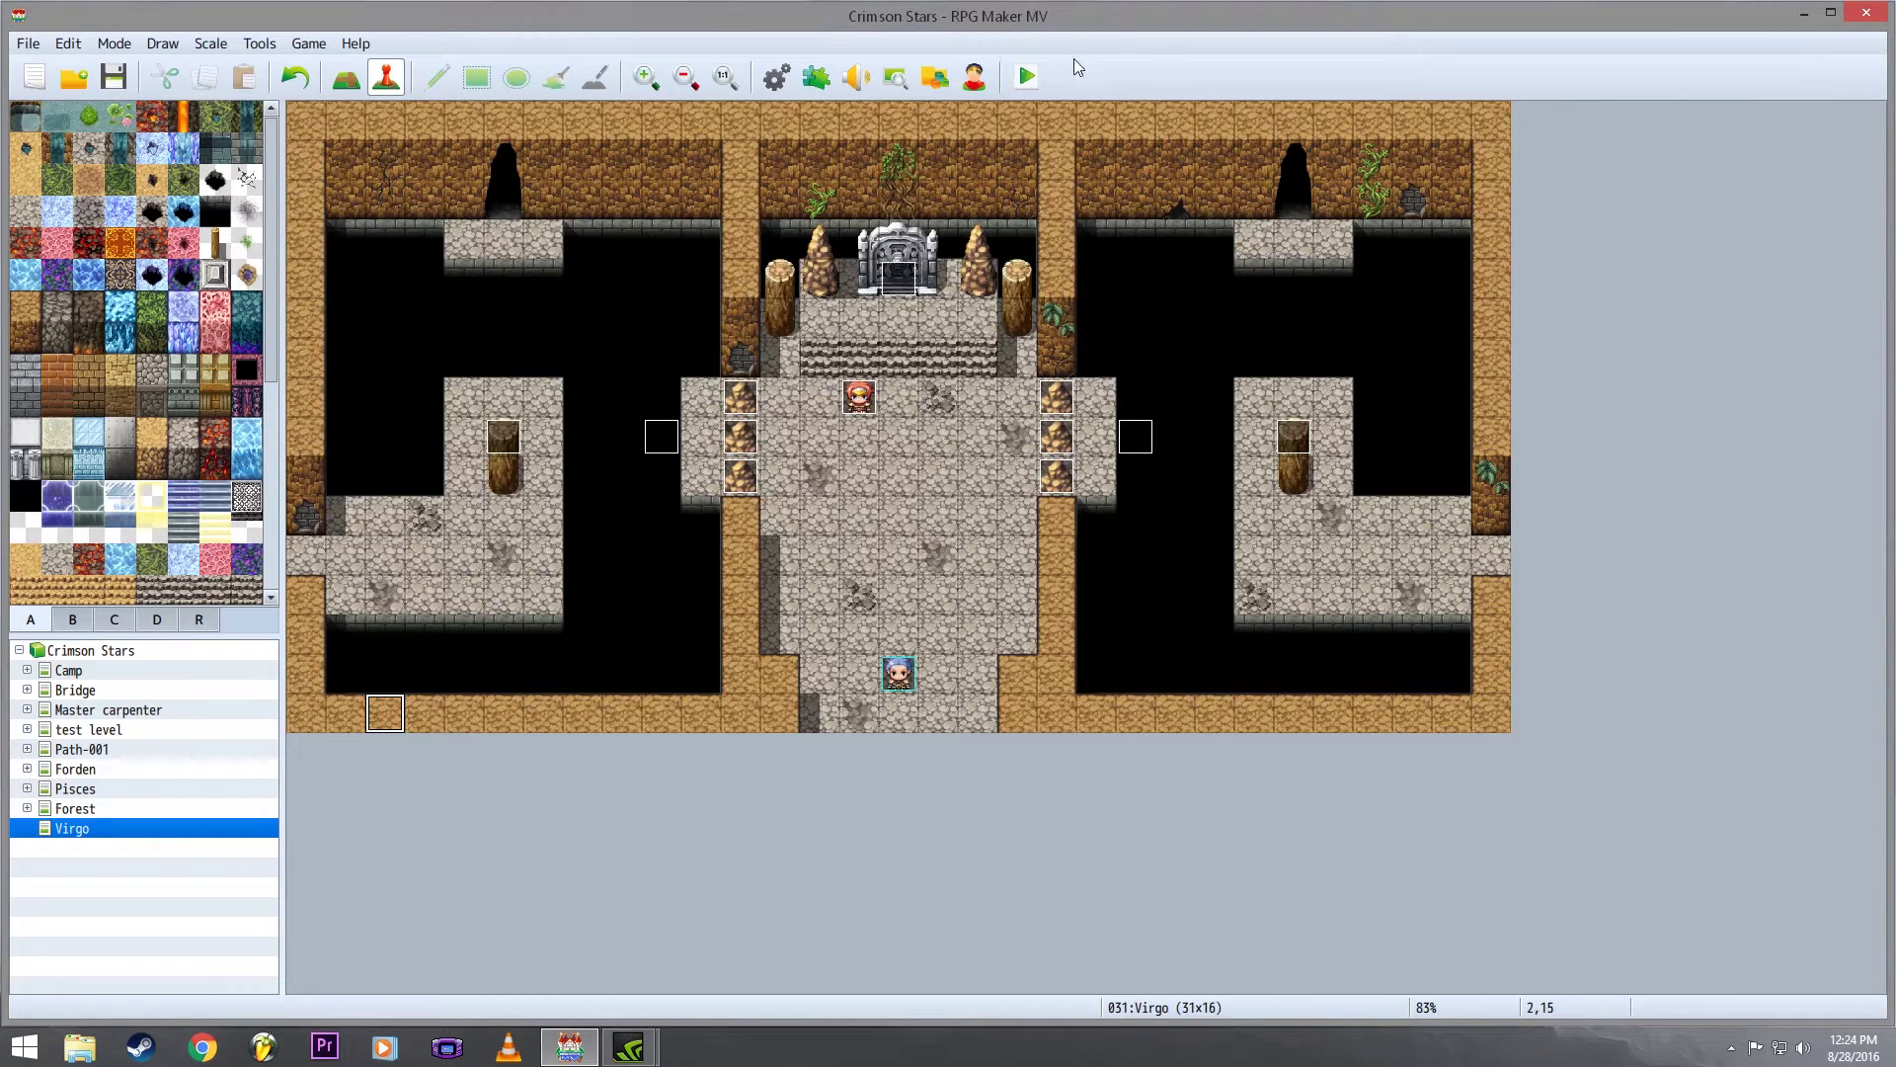
# - Start a playtest from the Virgo map, which brings up the save-changes prompt
pyautogui.click(1032, 76)
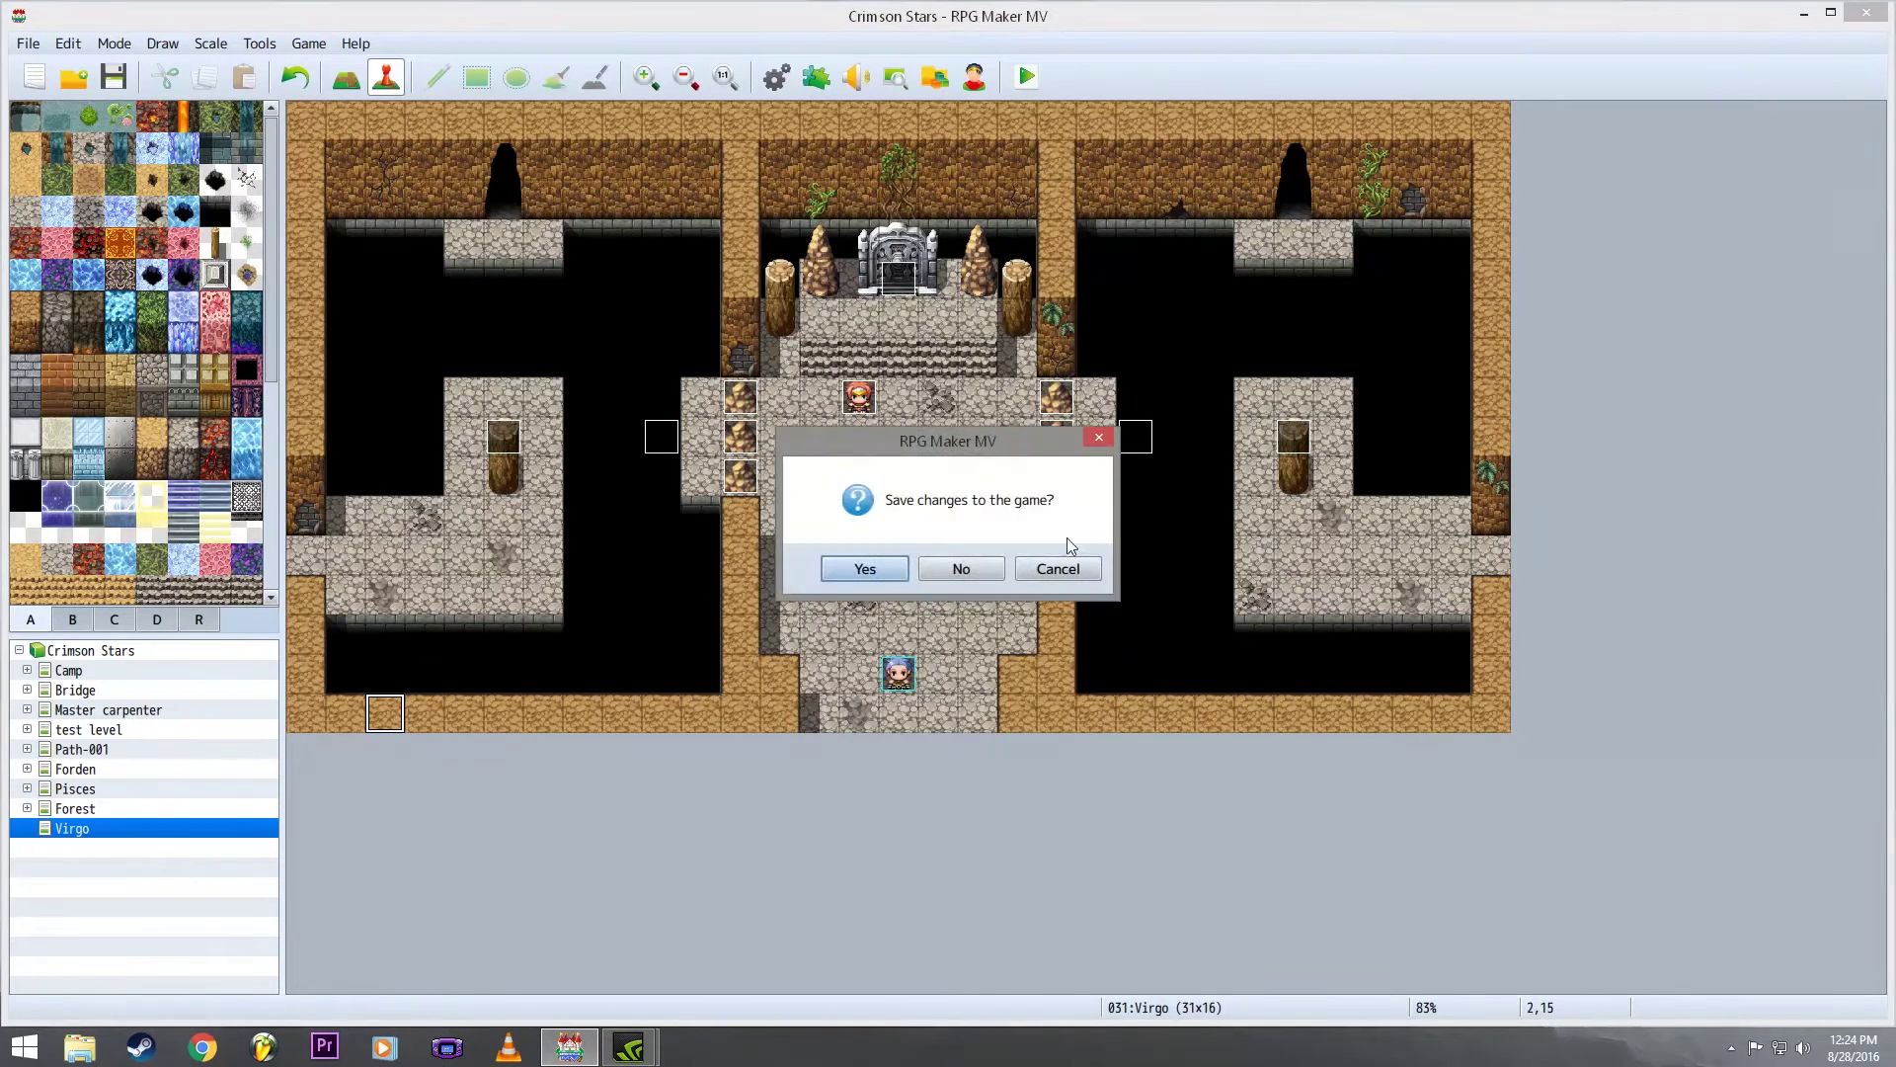
# - Save the changes, start a New Game and enlarge the game window to full screen
pyautogui.click(867, 568)
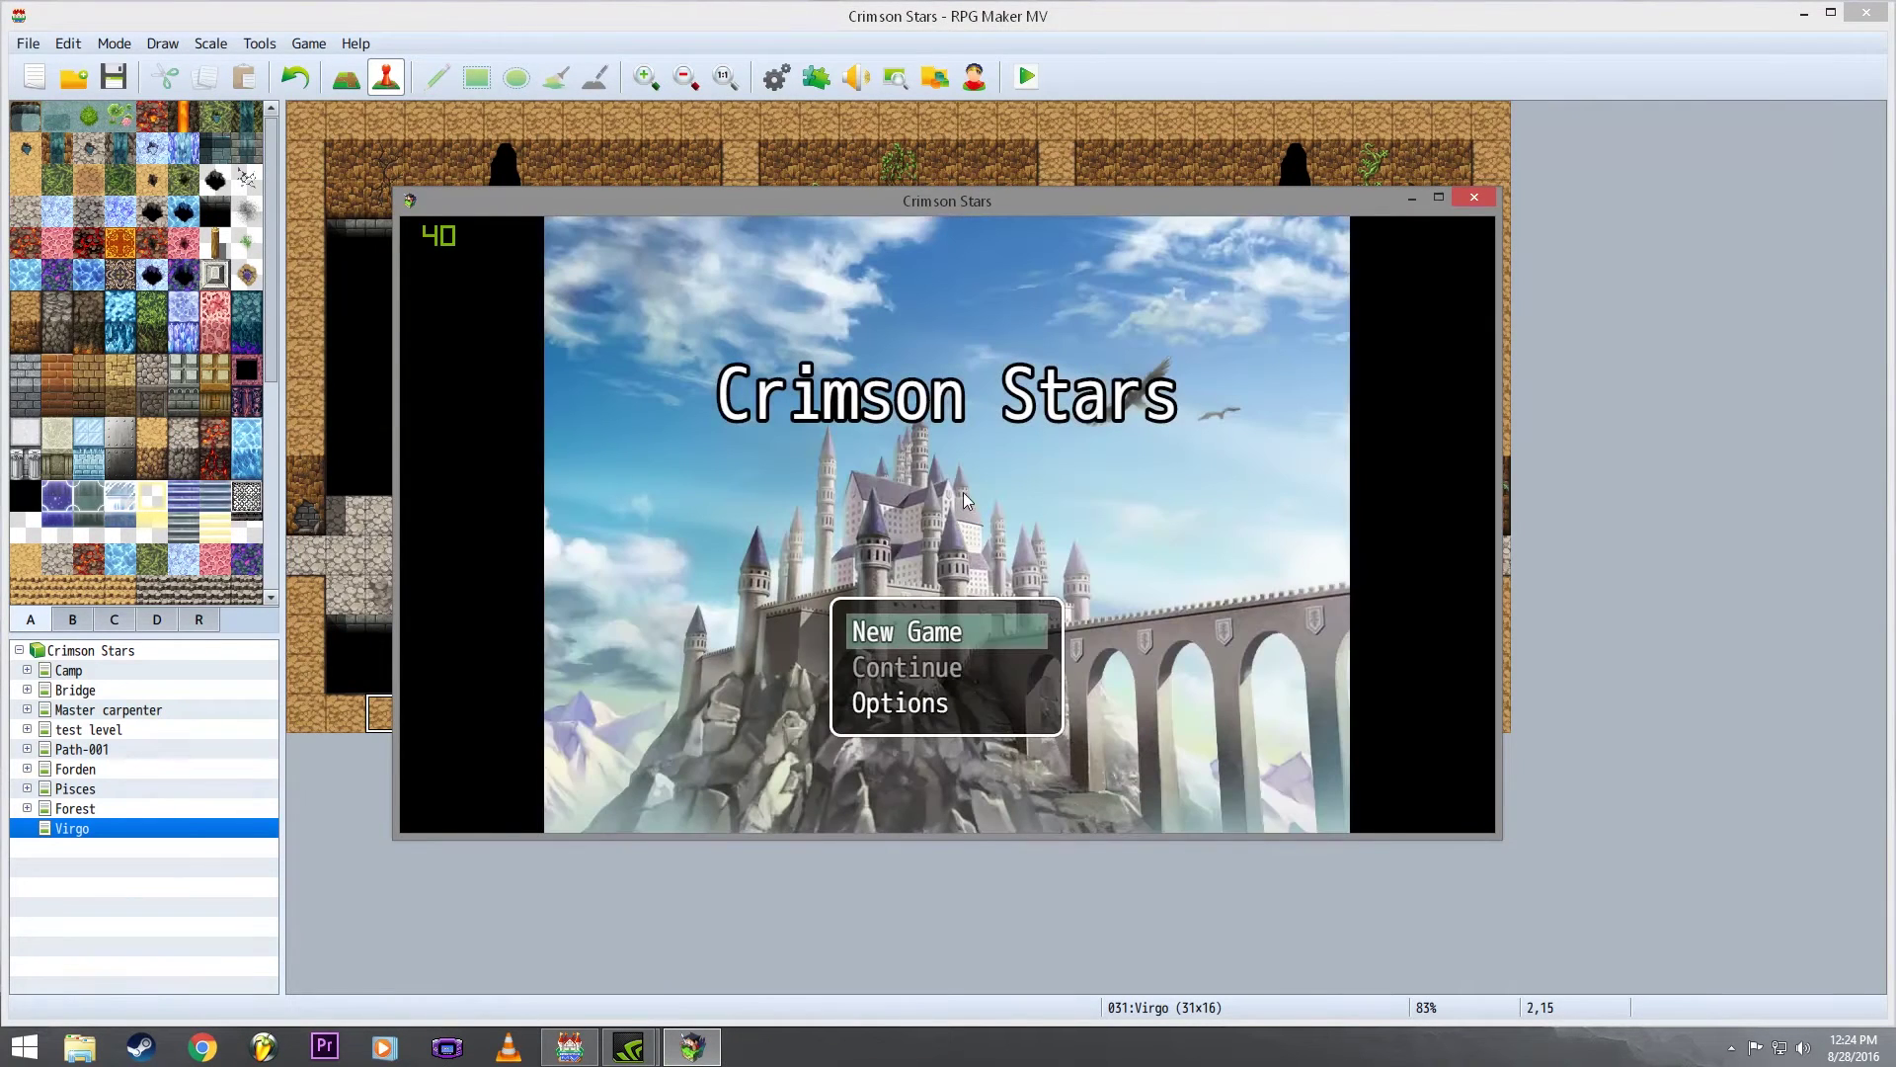
pyautogui.press('Return')
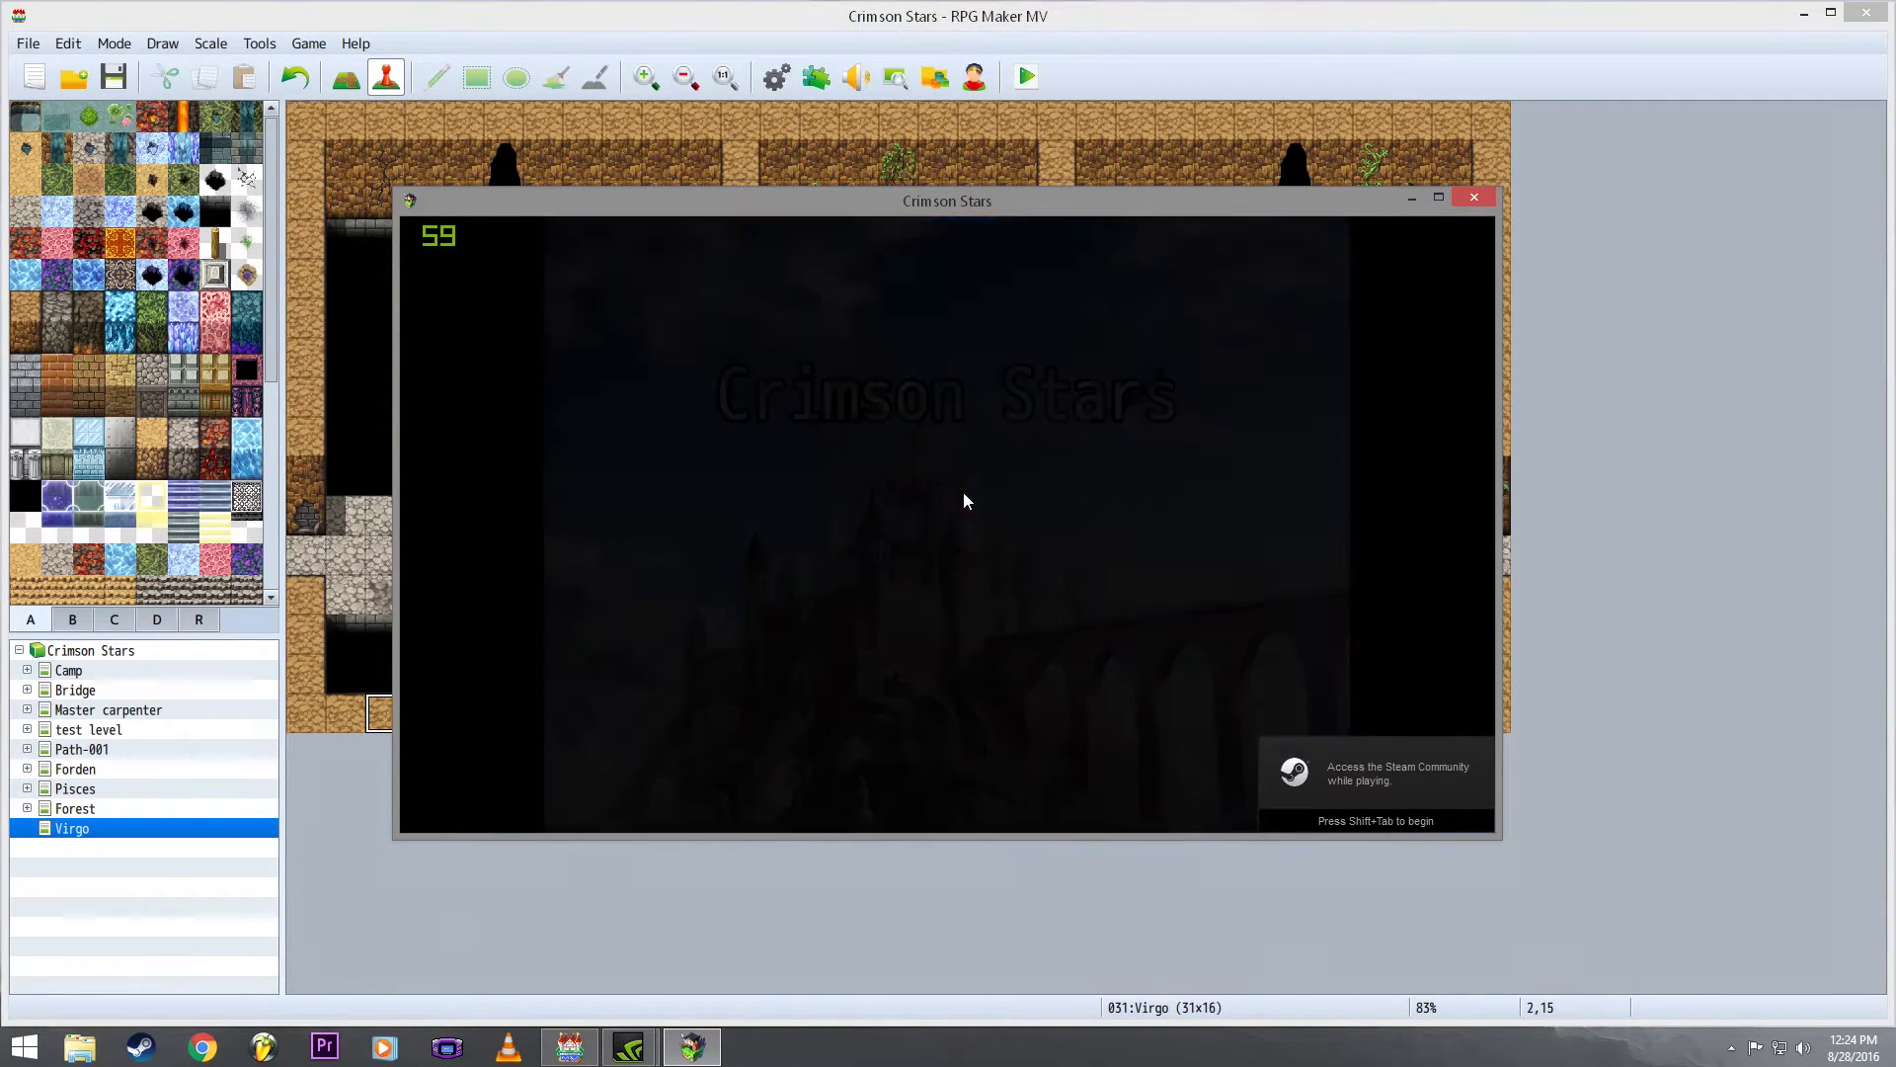
pyautogui.click(1439, 199)
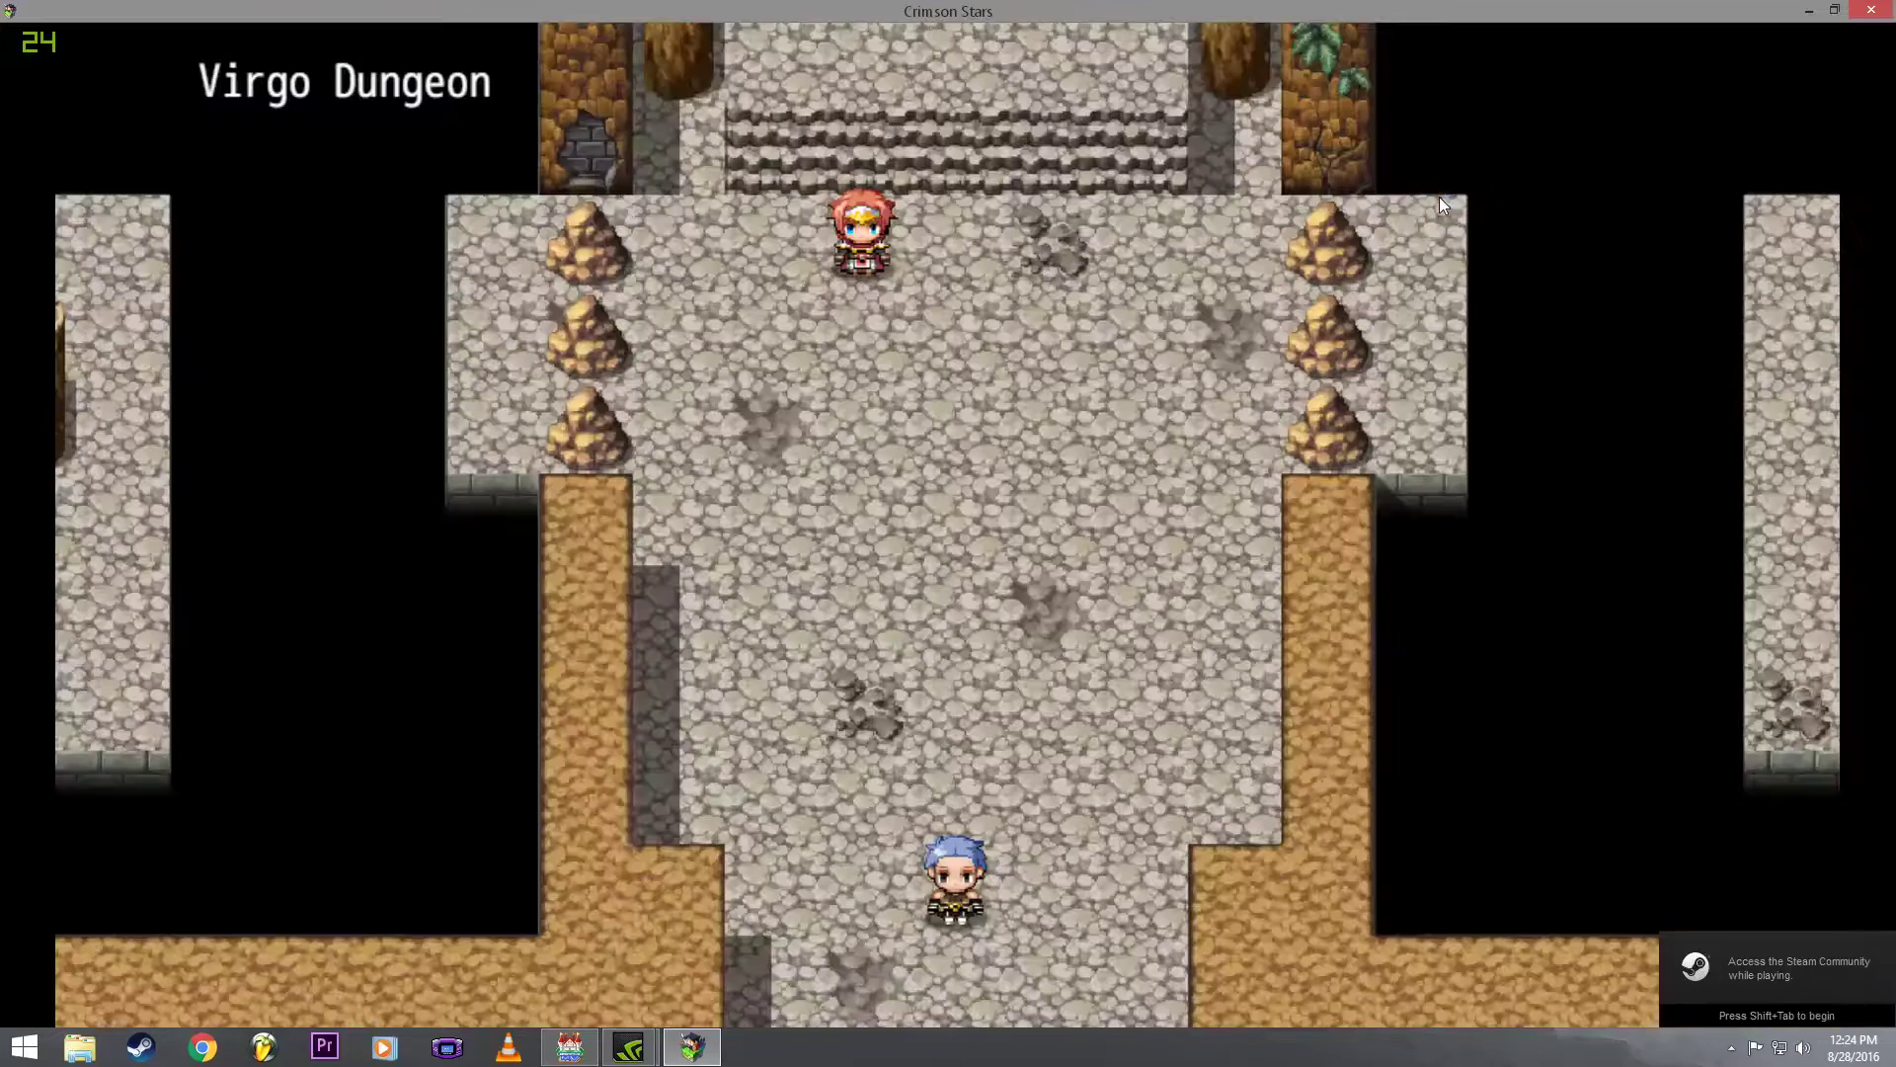
pyautogui.click(1209, 711)
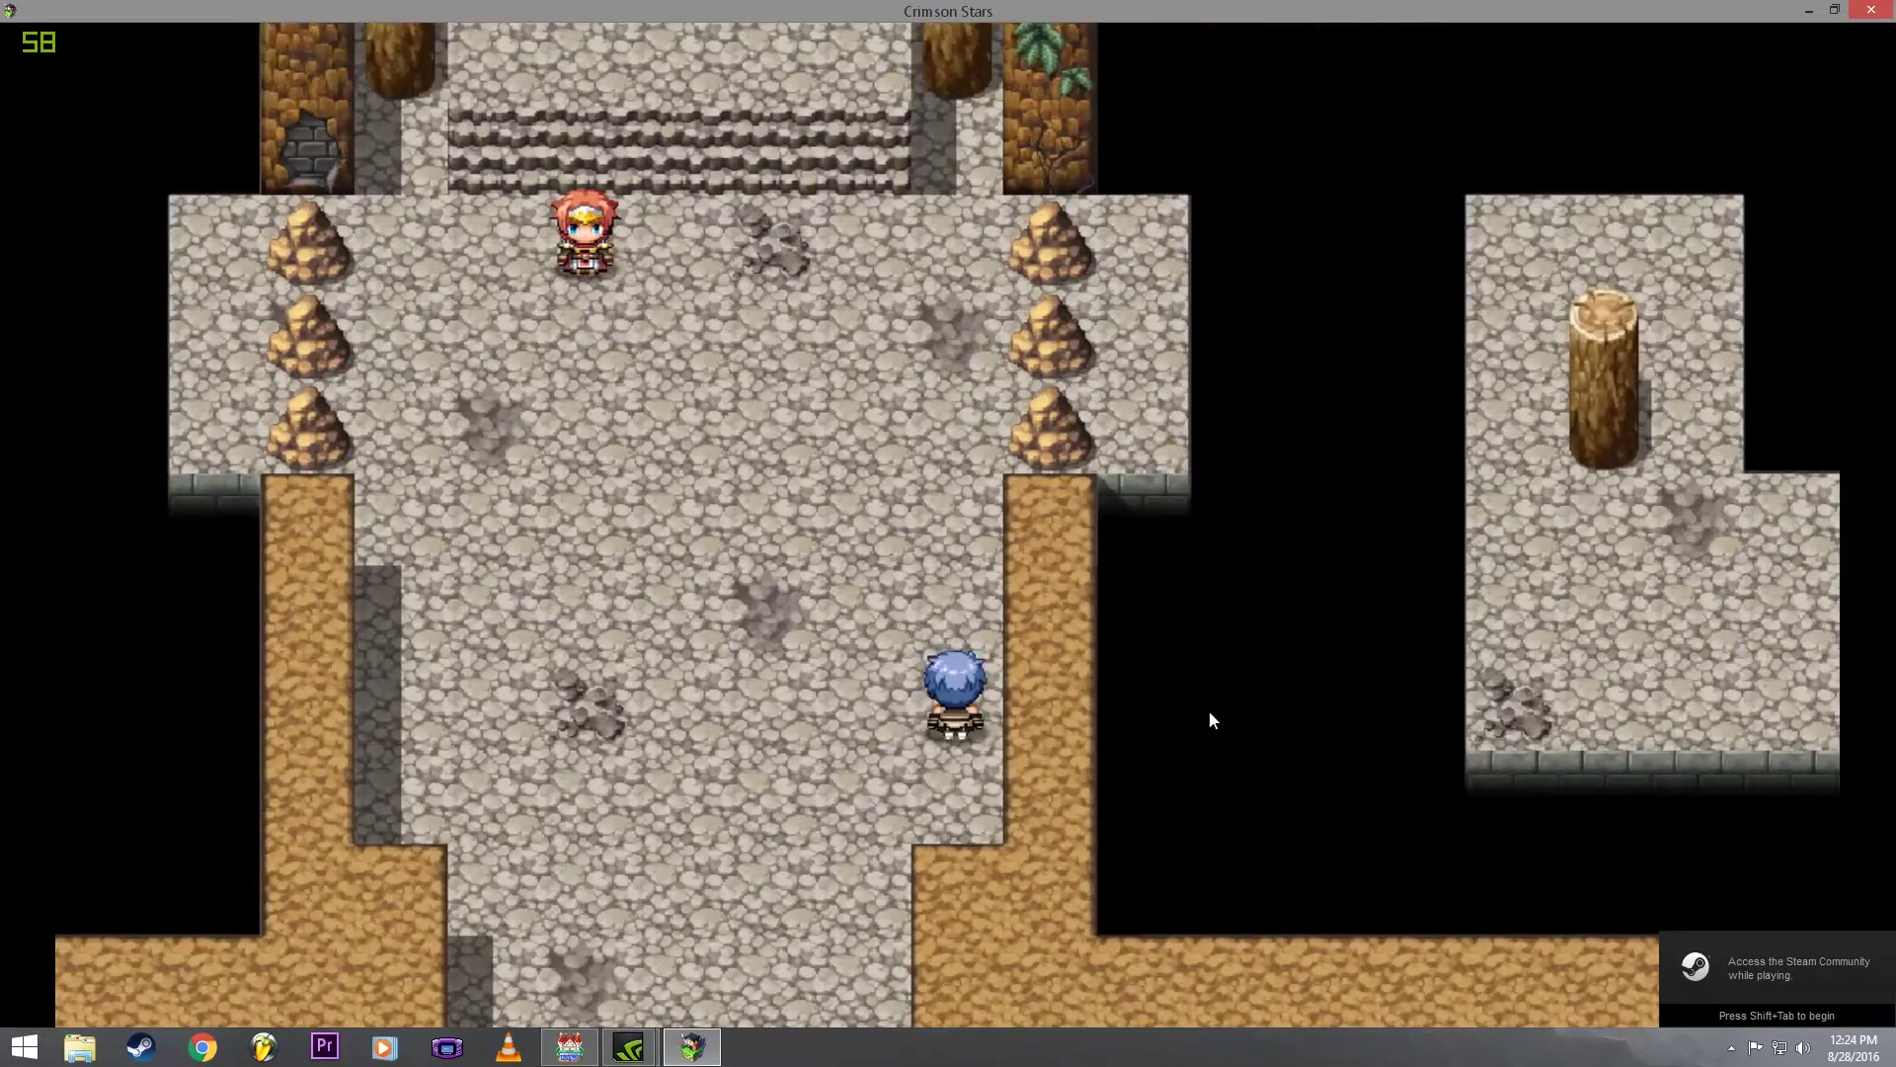
# - Walk the hero to the red-haired character and receive the Grappling Hook
pyautogui.press('Left')
pyautogui.press('Up')
pyautogui.press('Up')
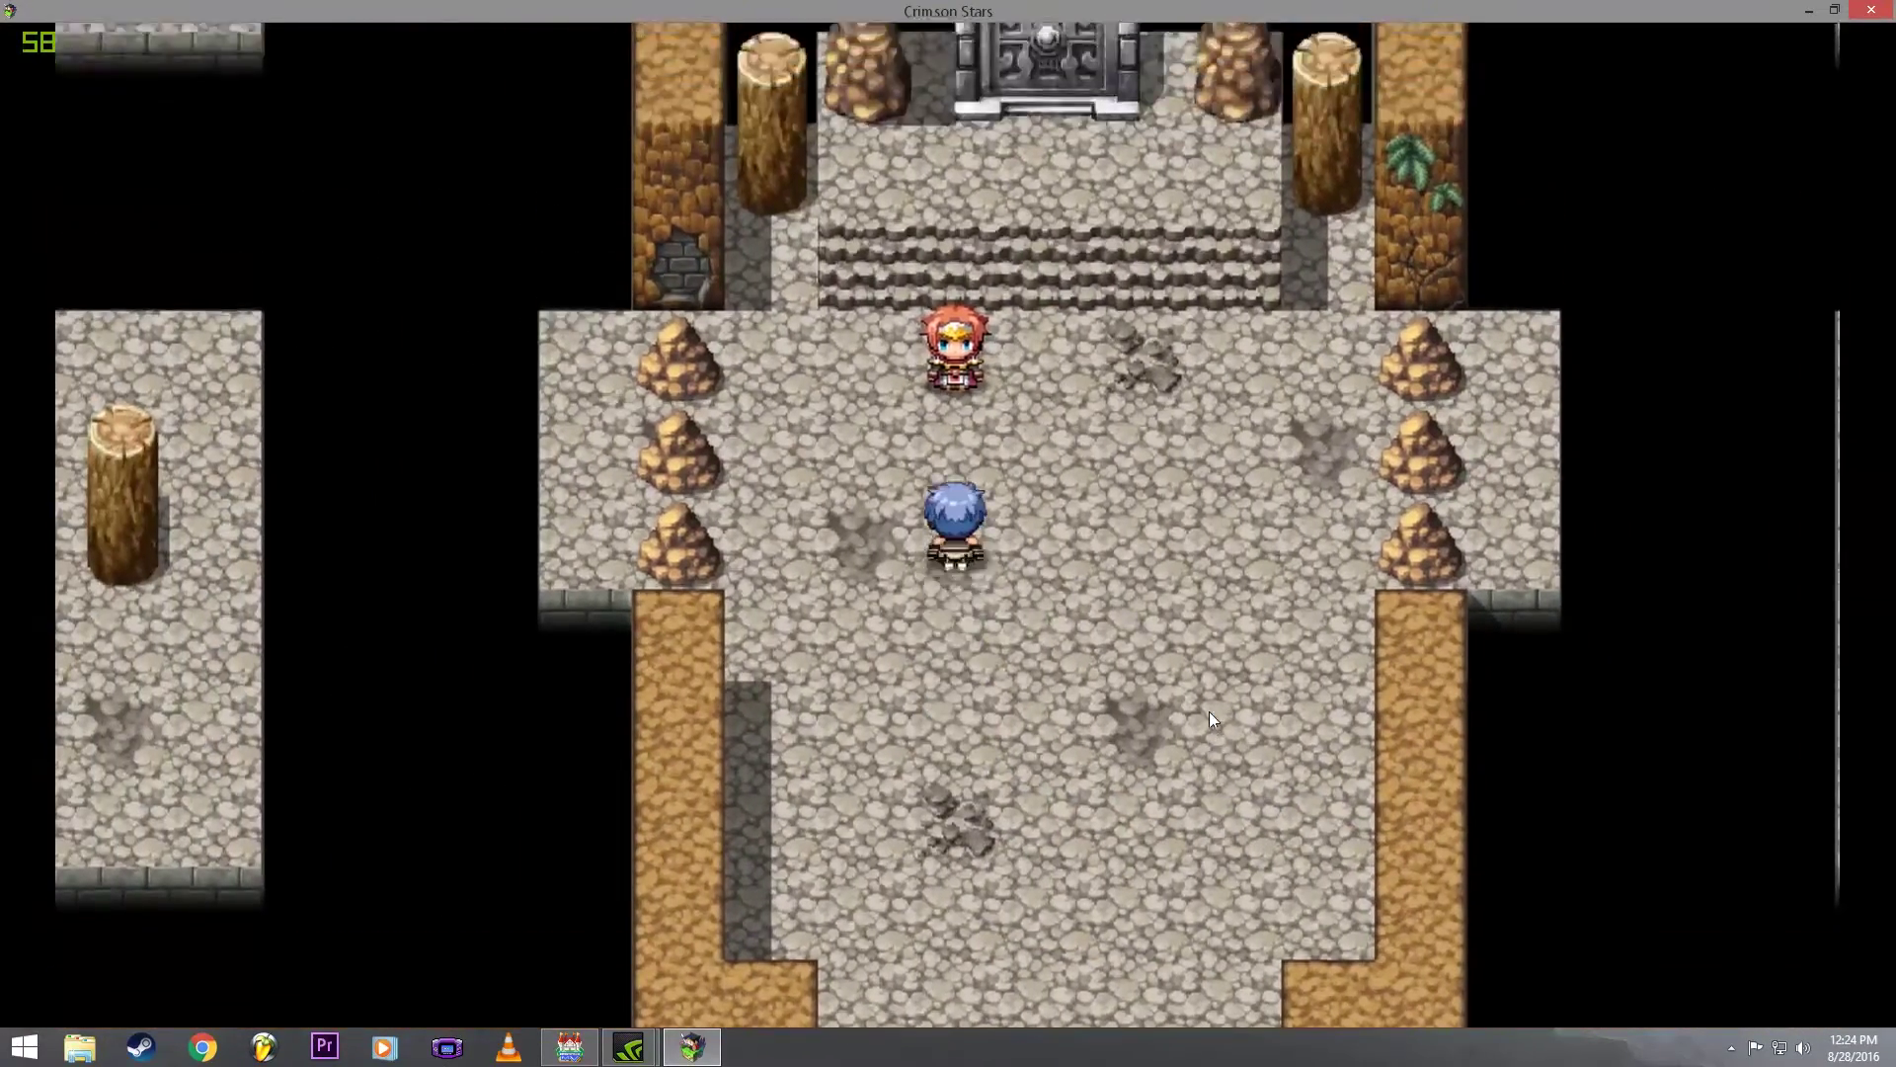
pyautogui.press('Return')
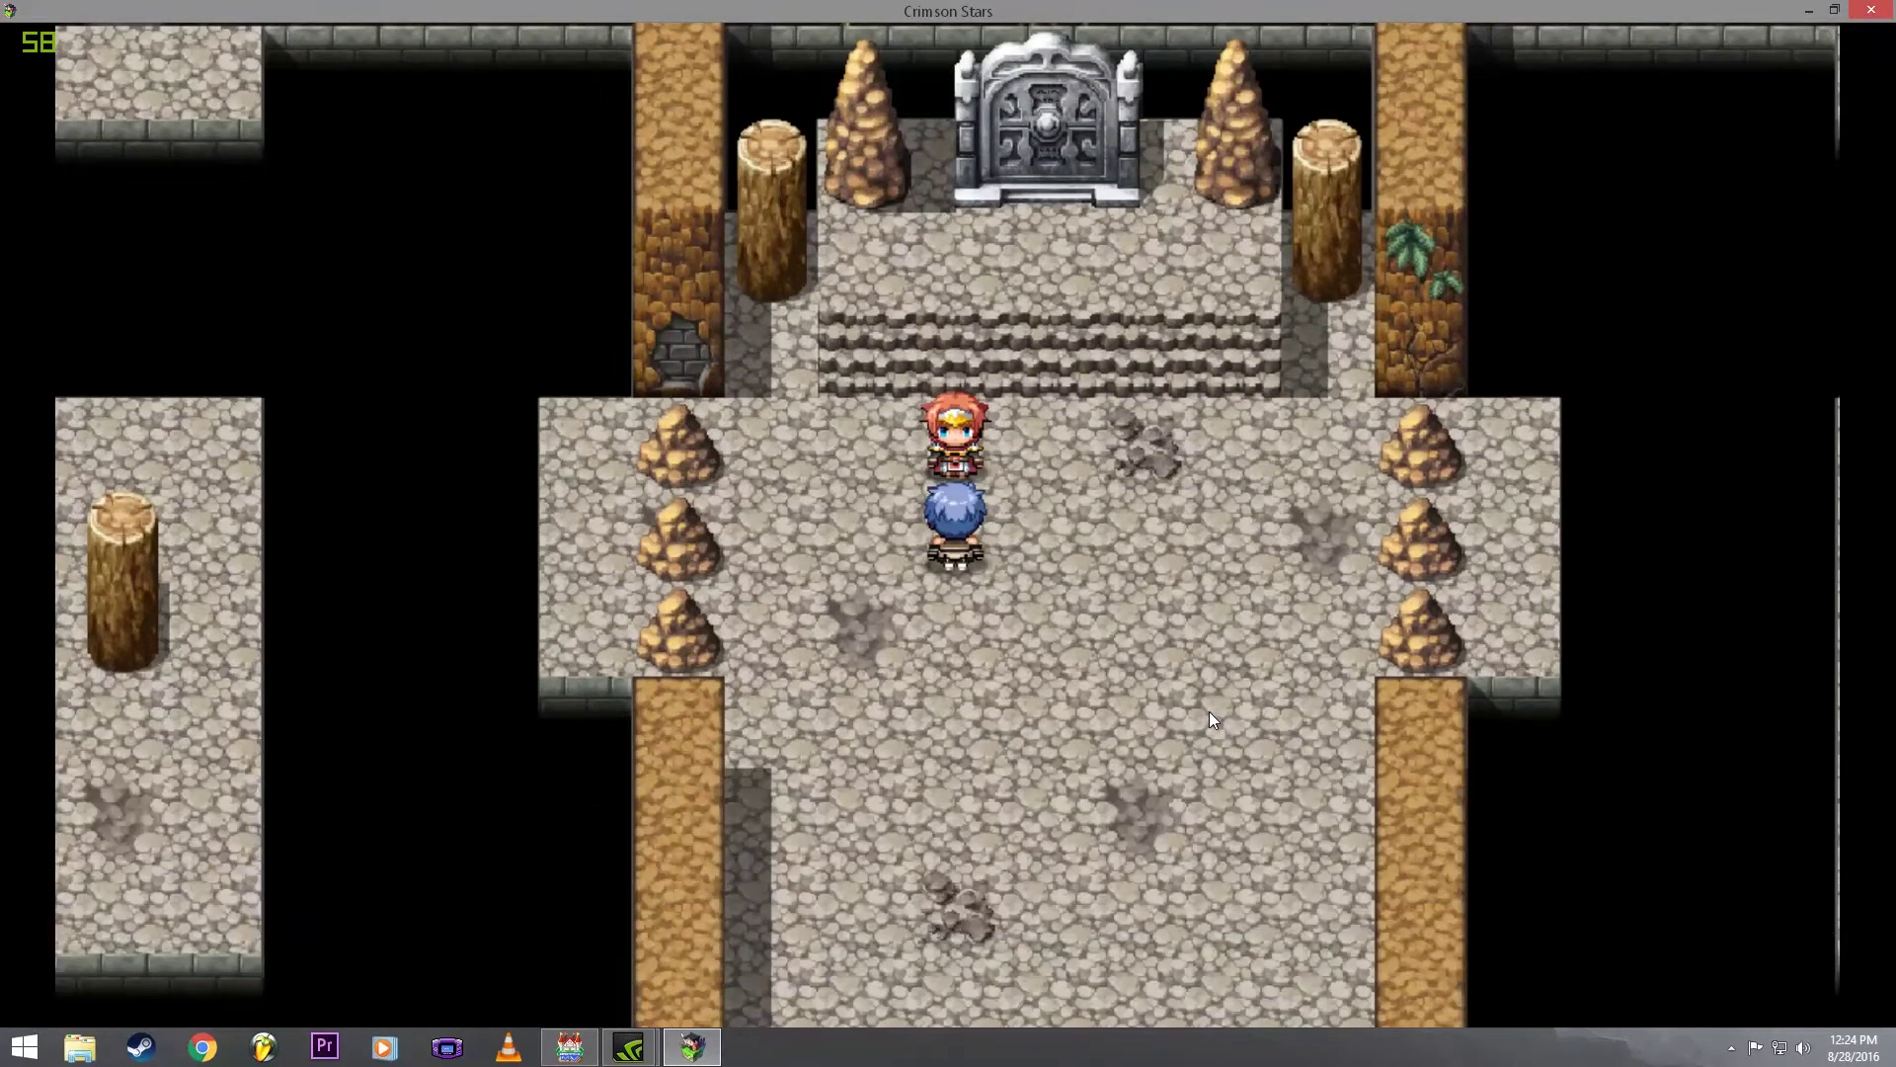
pyautogui.press('Right')
# - Check the Grappling Hook under Item > Key Item, then close the menu and head toward the shrine
pyautogui.press('Escape')
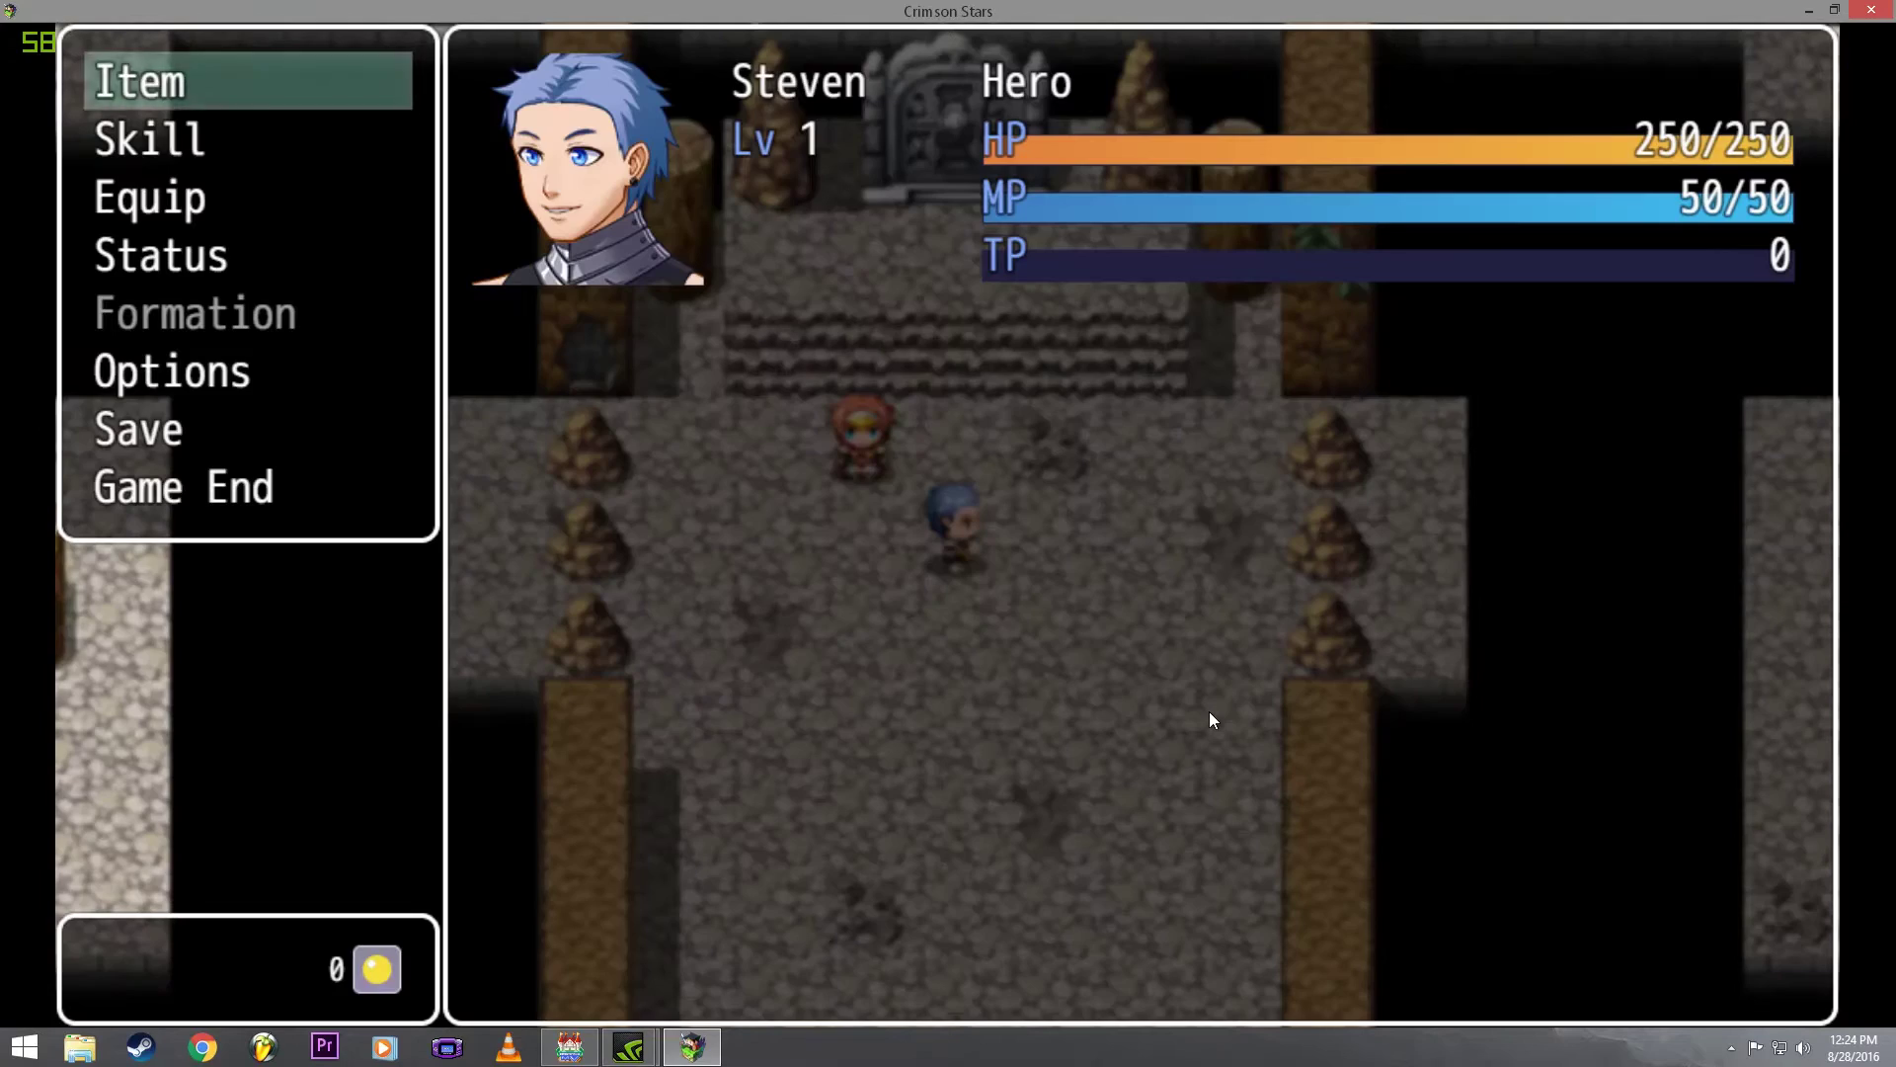
pyautogui.press('Down')
pyautogui.press('Up')
pyautogui.press('Return')
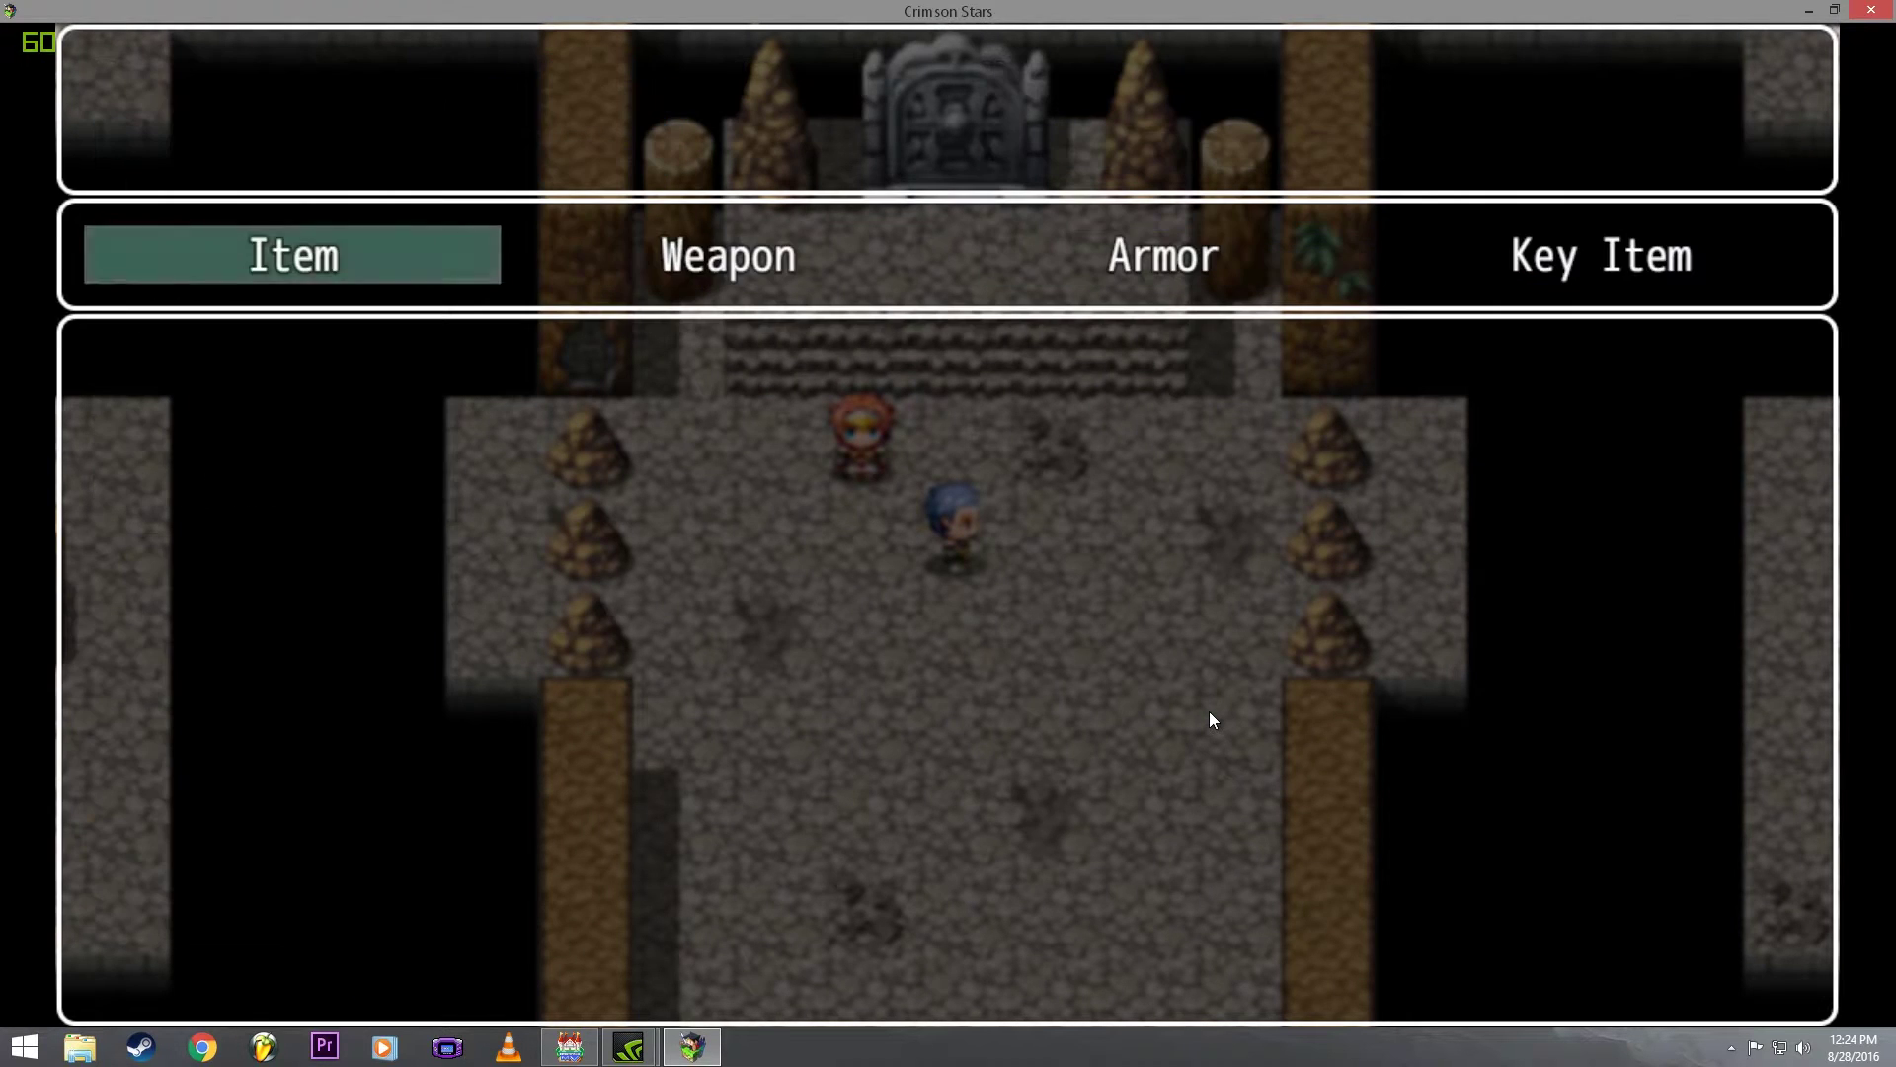
pyautogui.press('Right')
pyautogui.press('Left')
pyautogui.press('Return')
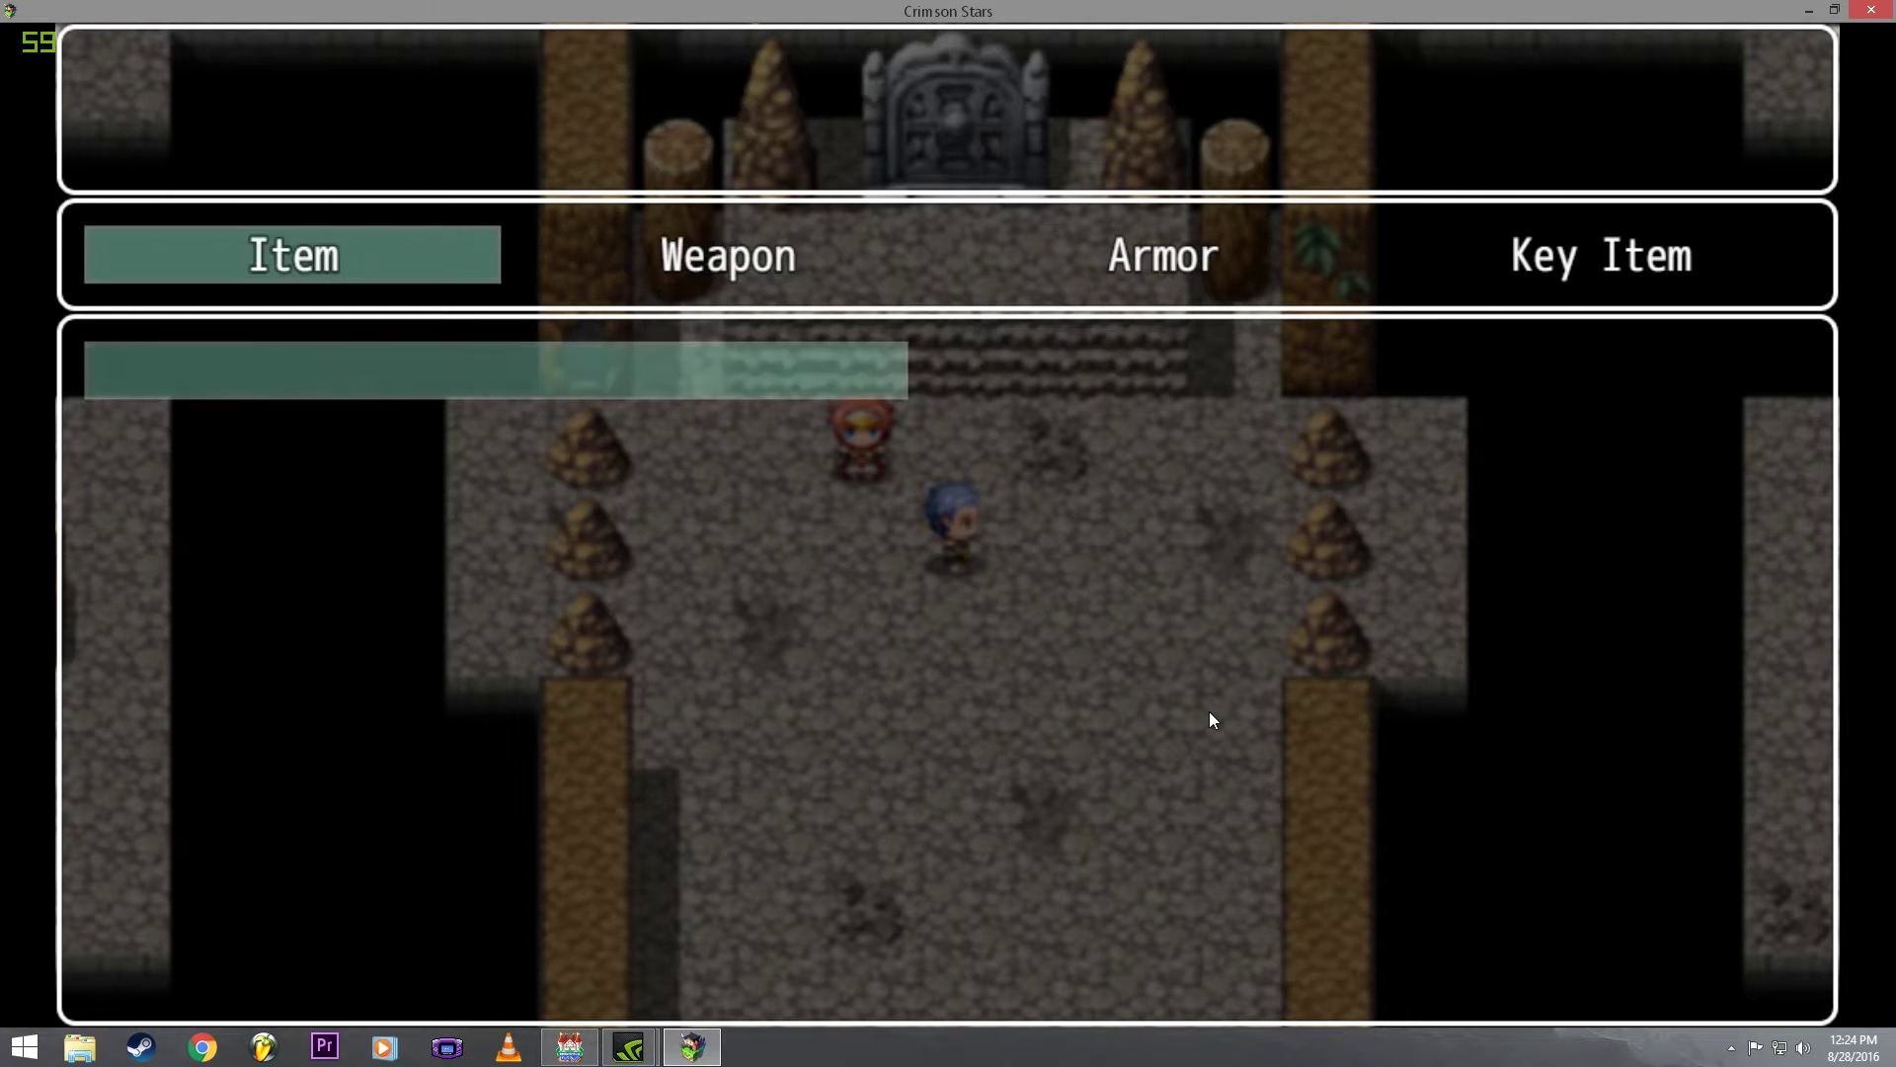
pyautogui.press('Escape')
pyautogui.press('Right')
pyautogui.press('Right')
pyautogui.press('Right')
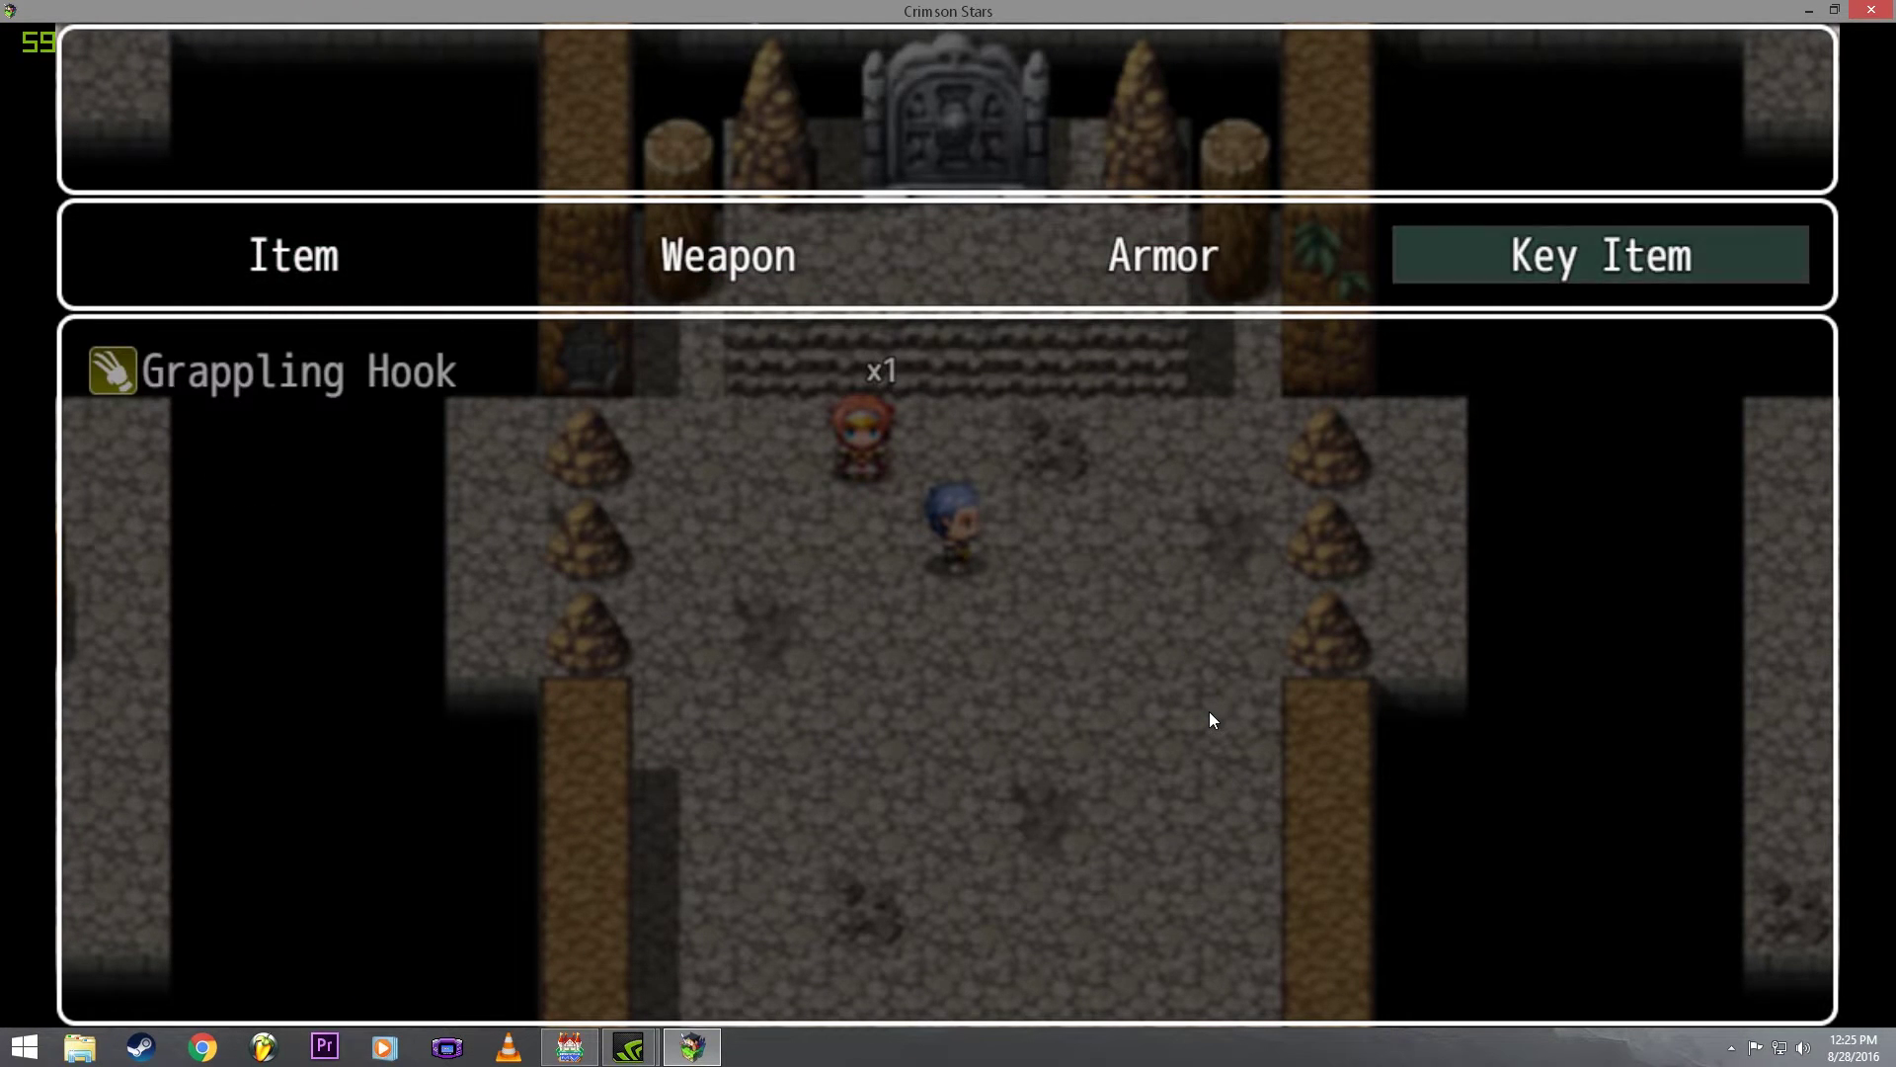
pyautogui.press('Escape')
pyautogui.press('Escape')
pyautogui.press('Escape')
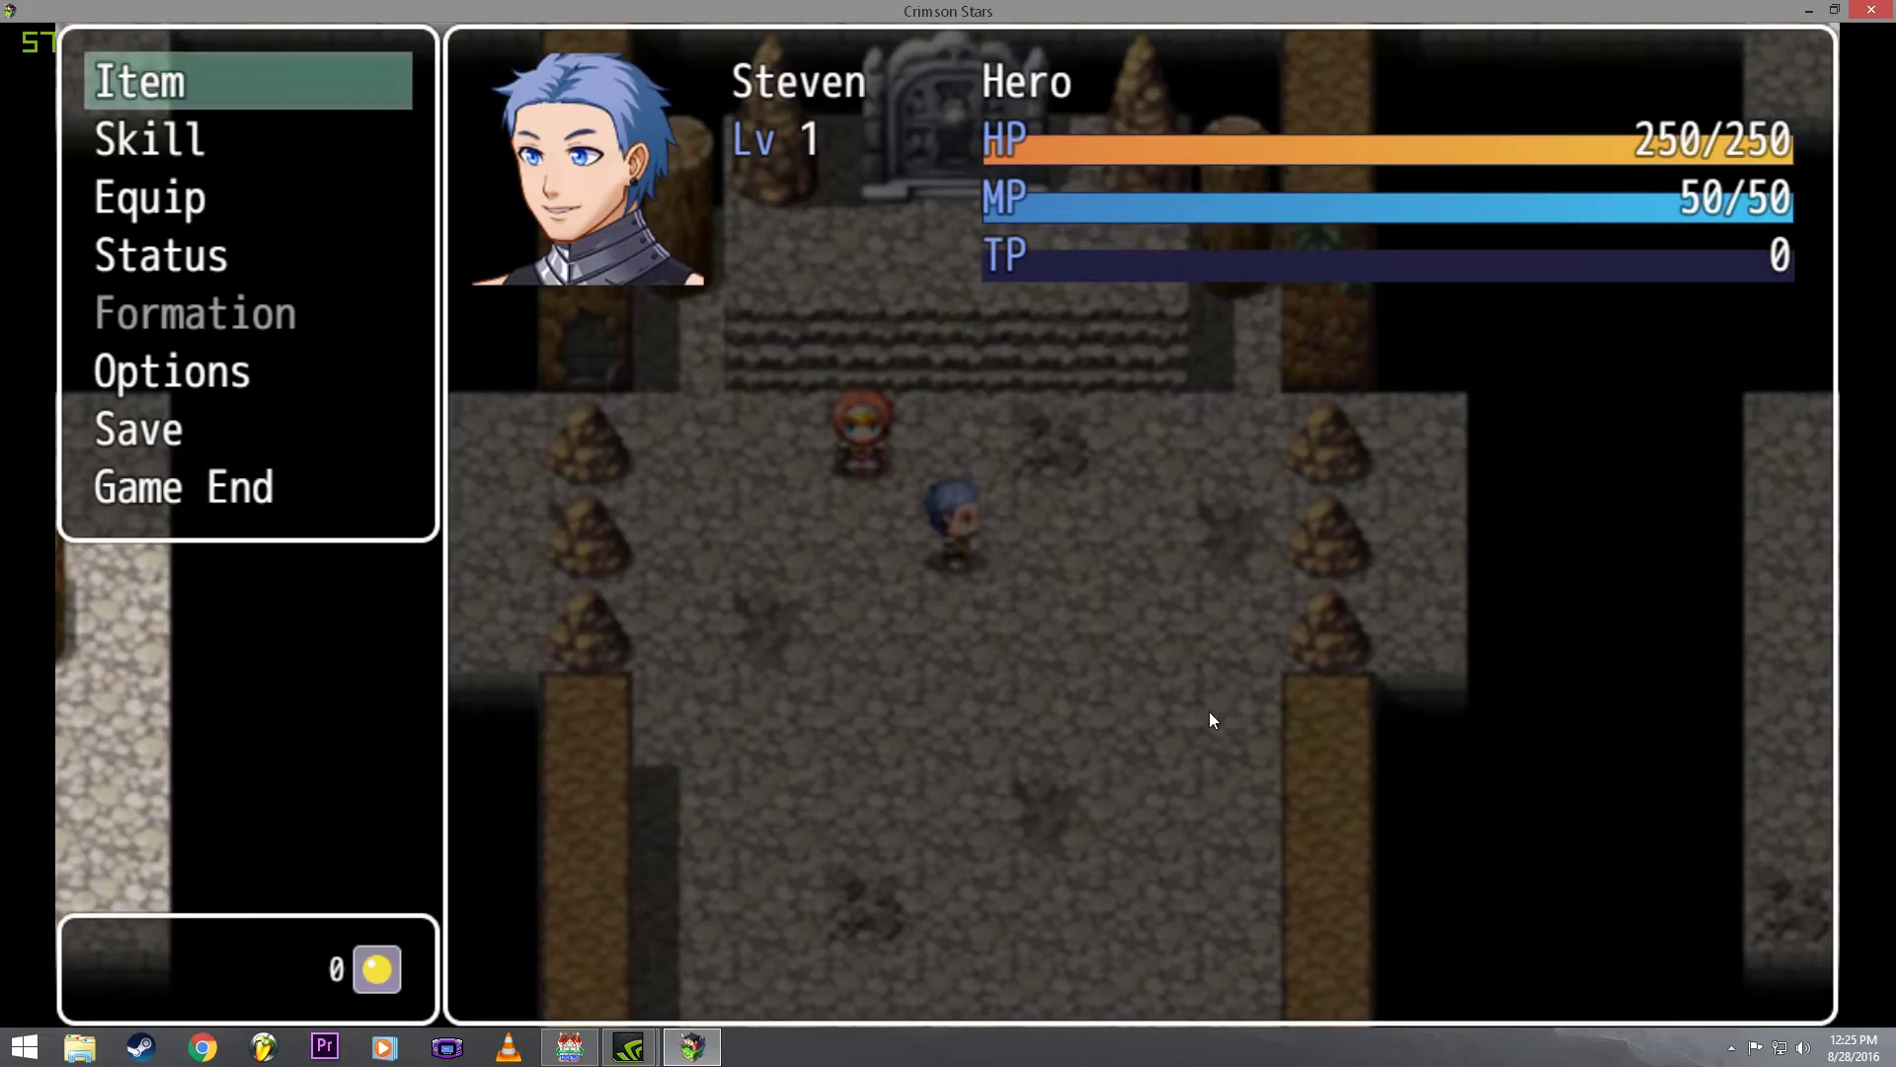
pyautogui.press('Escape')
pyautogui.press('Up')
pyautogui.press('Up')
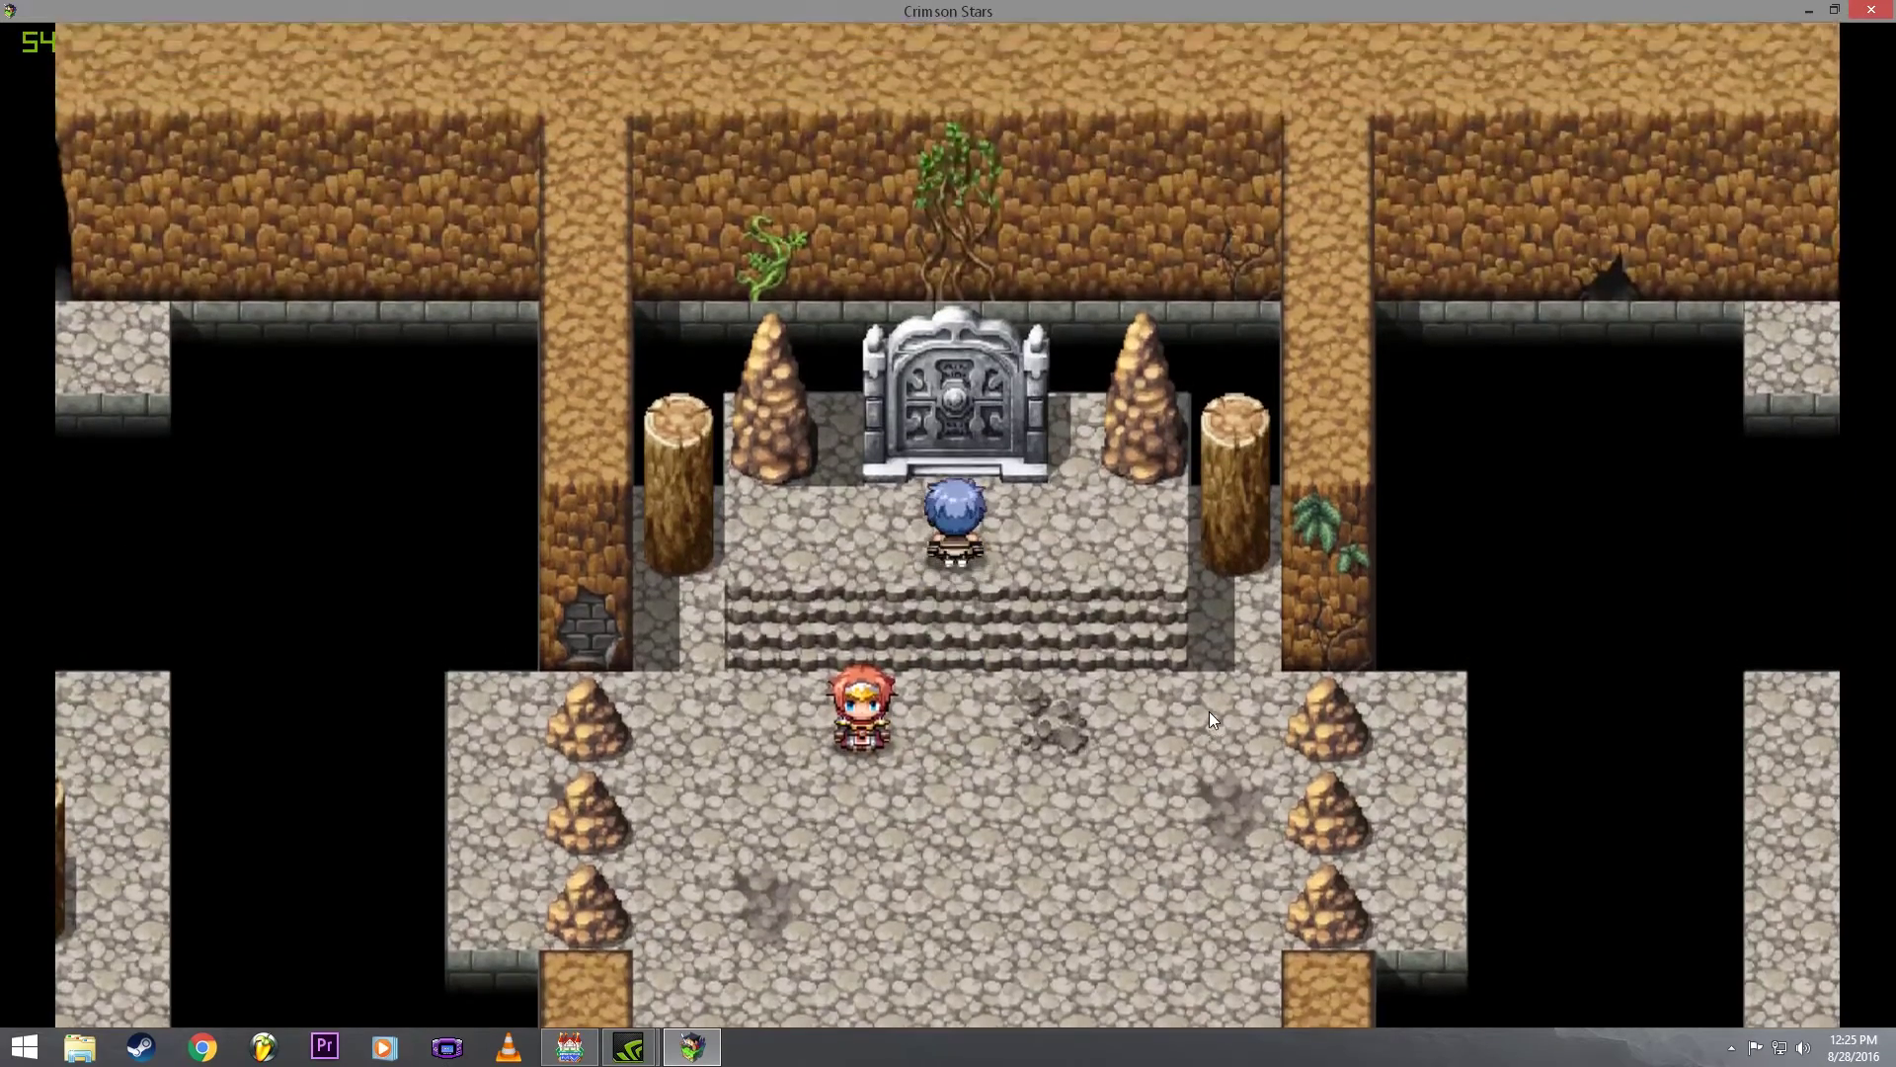
# - Walk to the plaza edge, accept the grappling prompt and move along the ledge
pyautogui.press('Return')
pyautogui.press('Return')
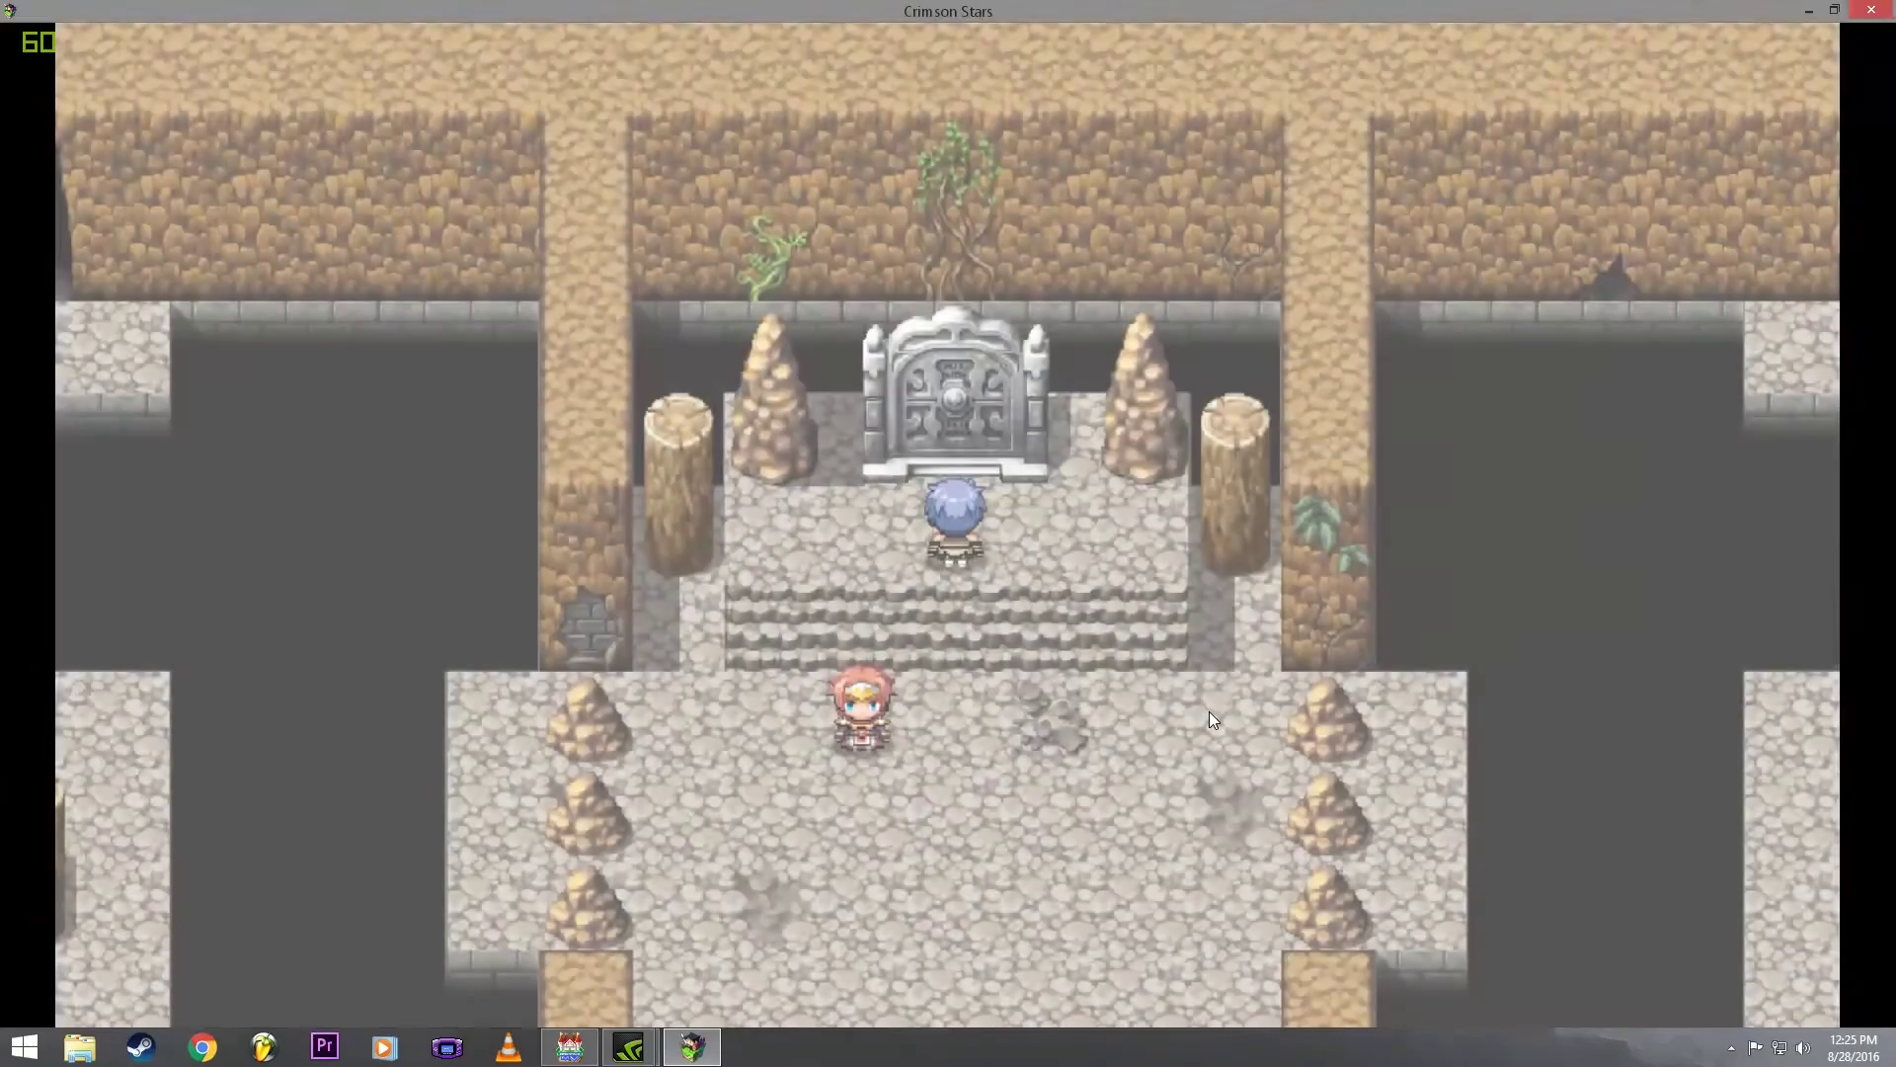
pyautogui.press('Down')
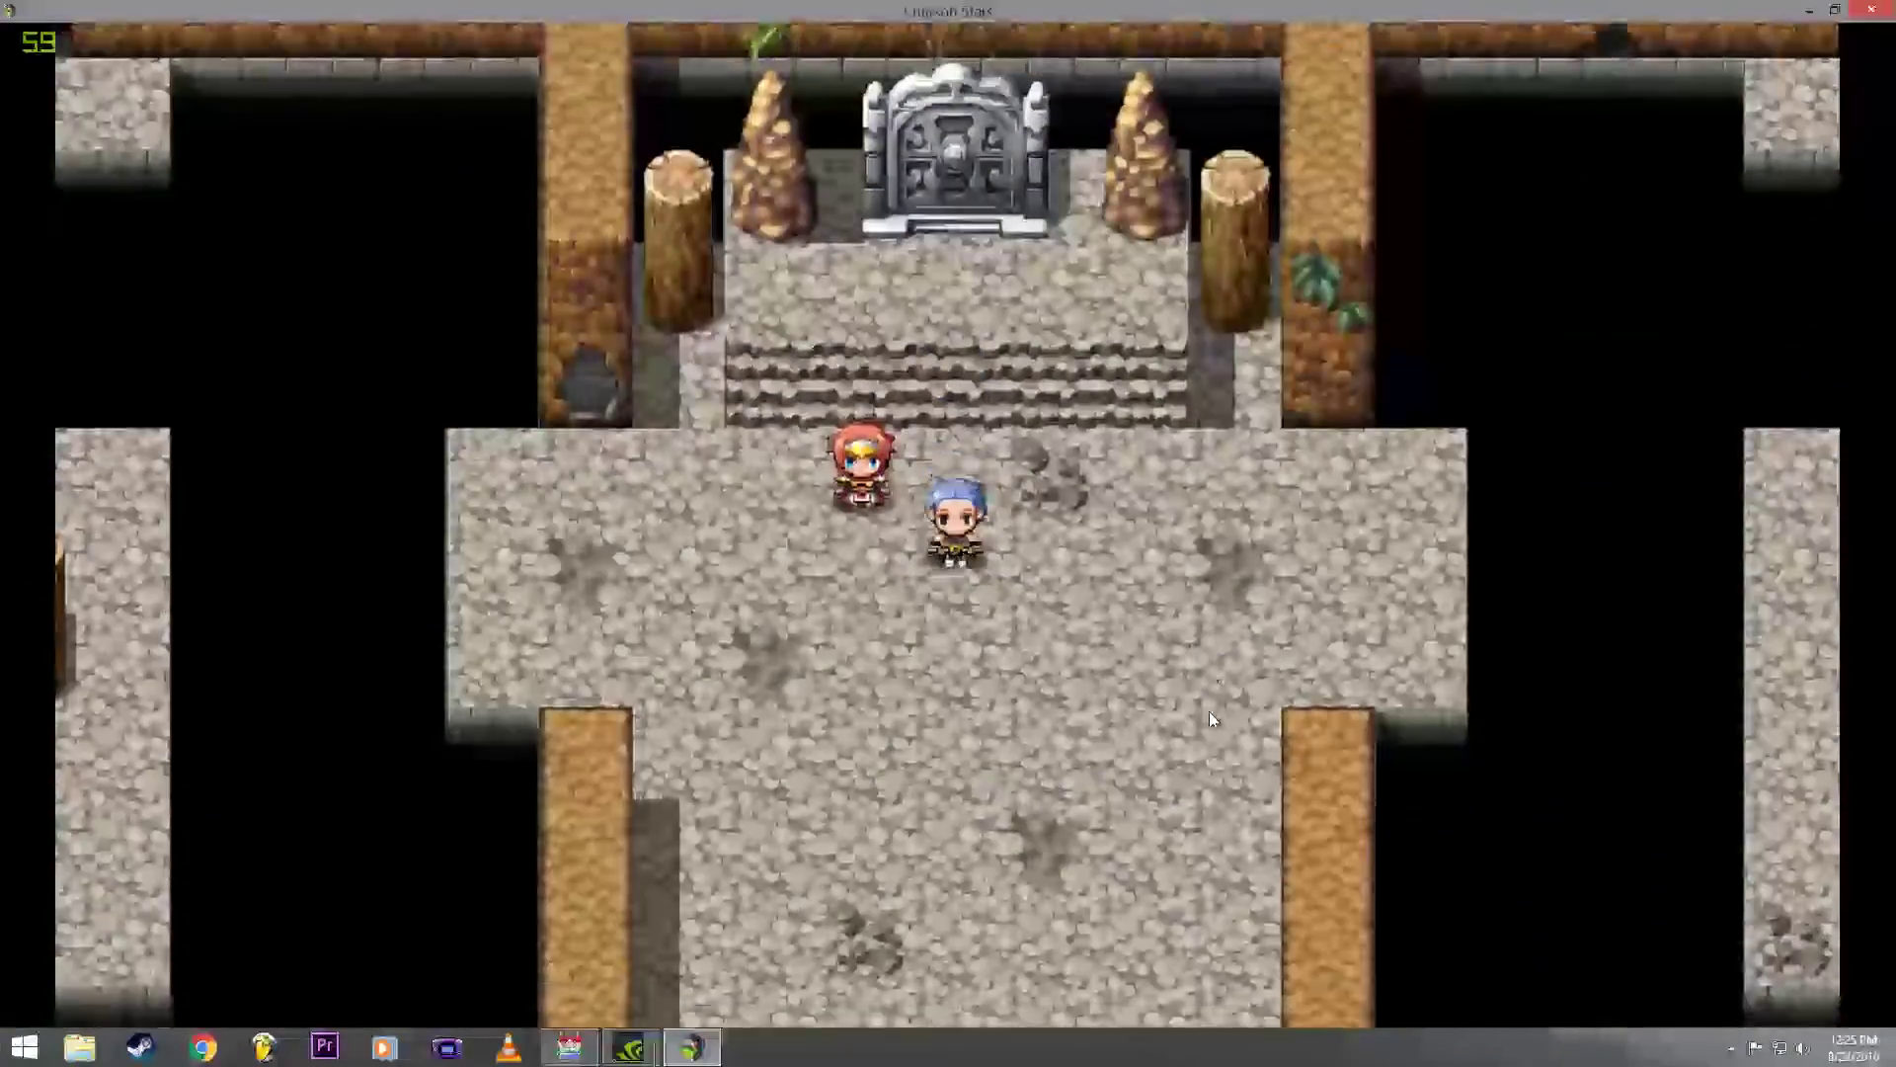
pyautogui.press('Left')
pyautogui.press('Left')
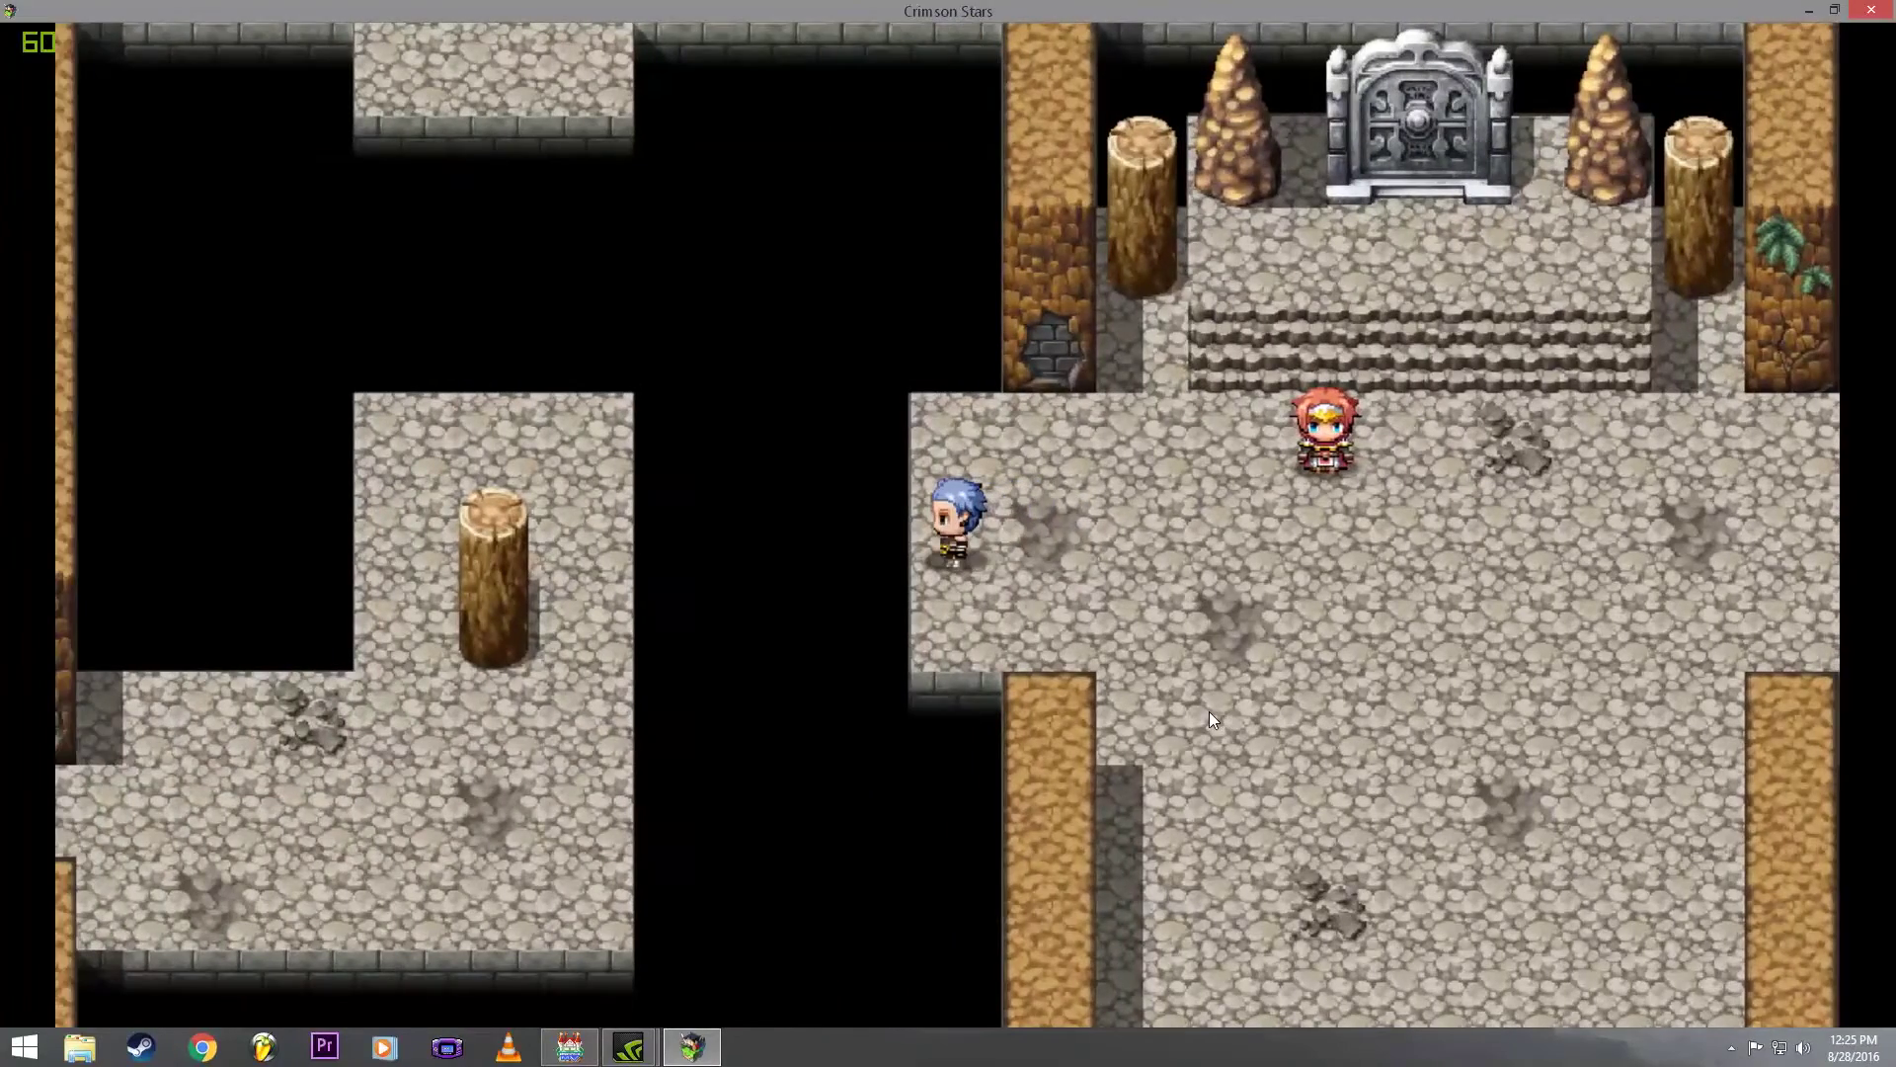
pyautogui.press('Return')
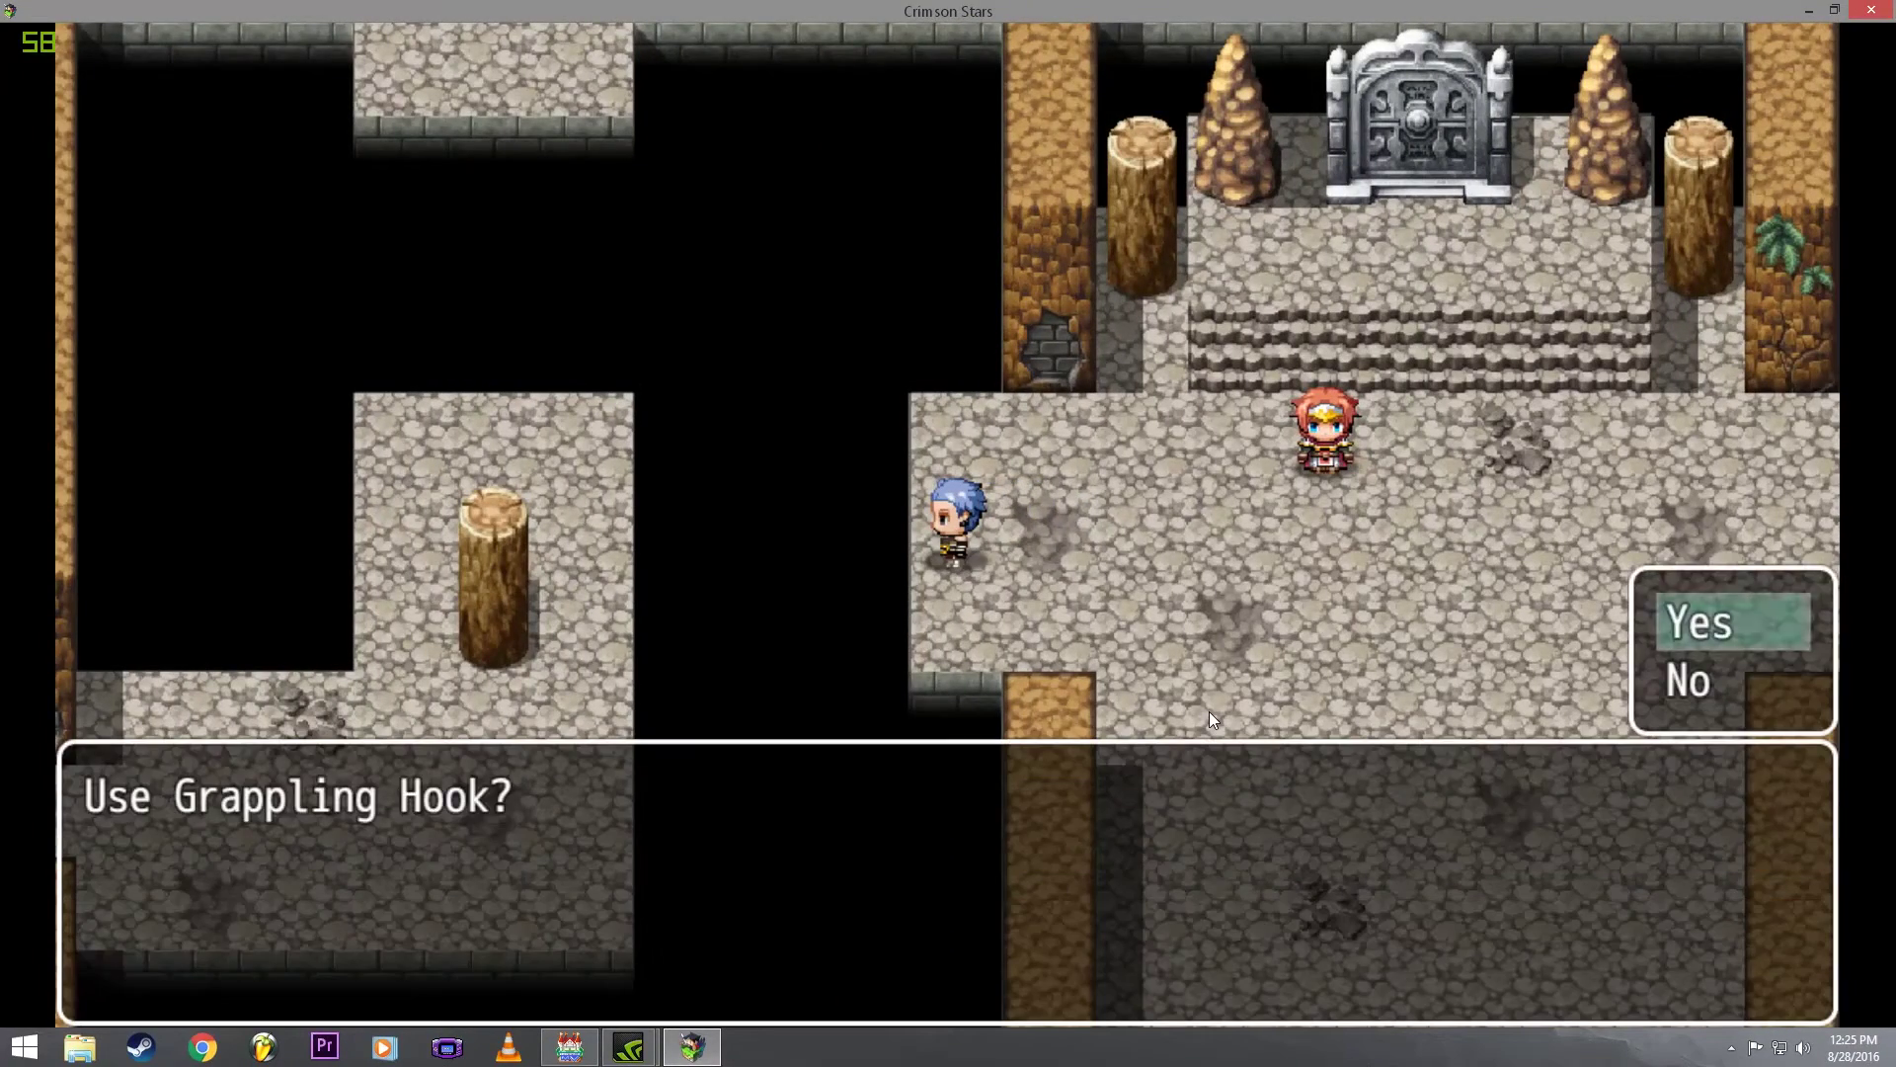
pyautogui.press('Return')
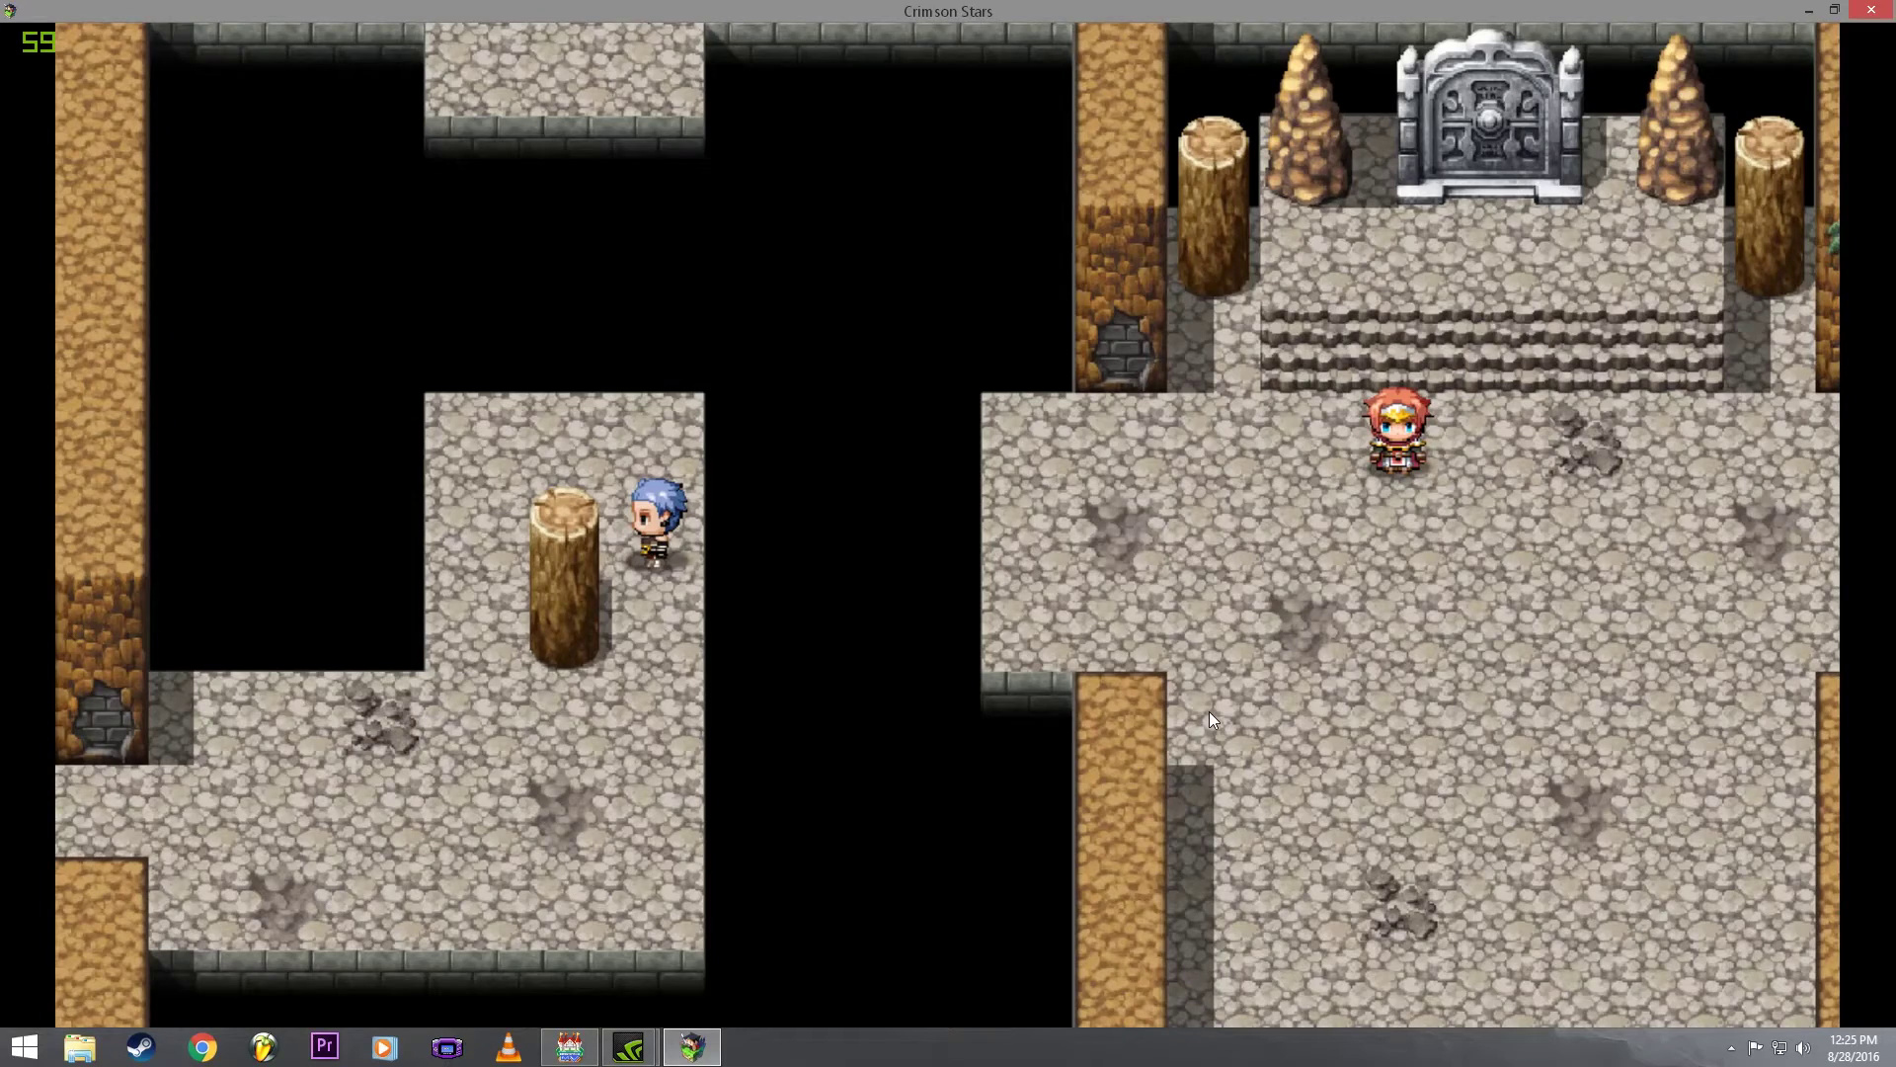
pyautogui.press('Down')
pyautogui.press('Left')
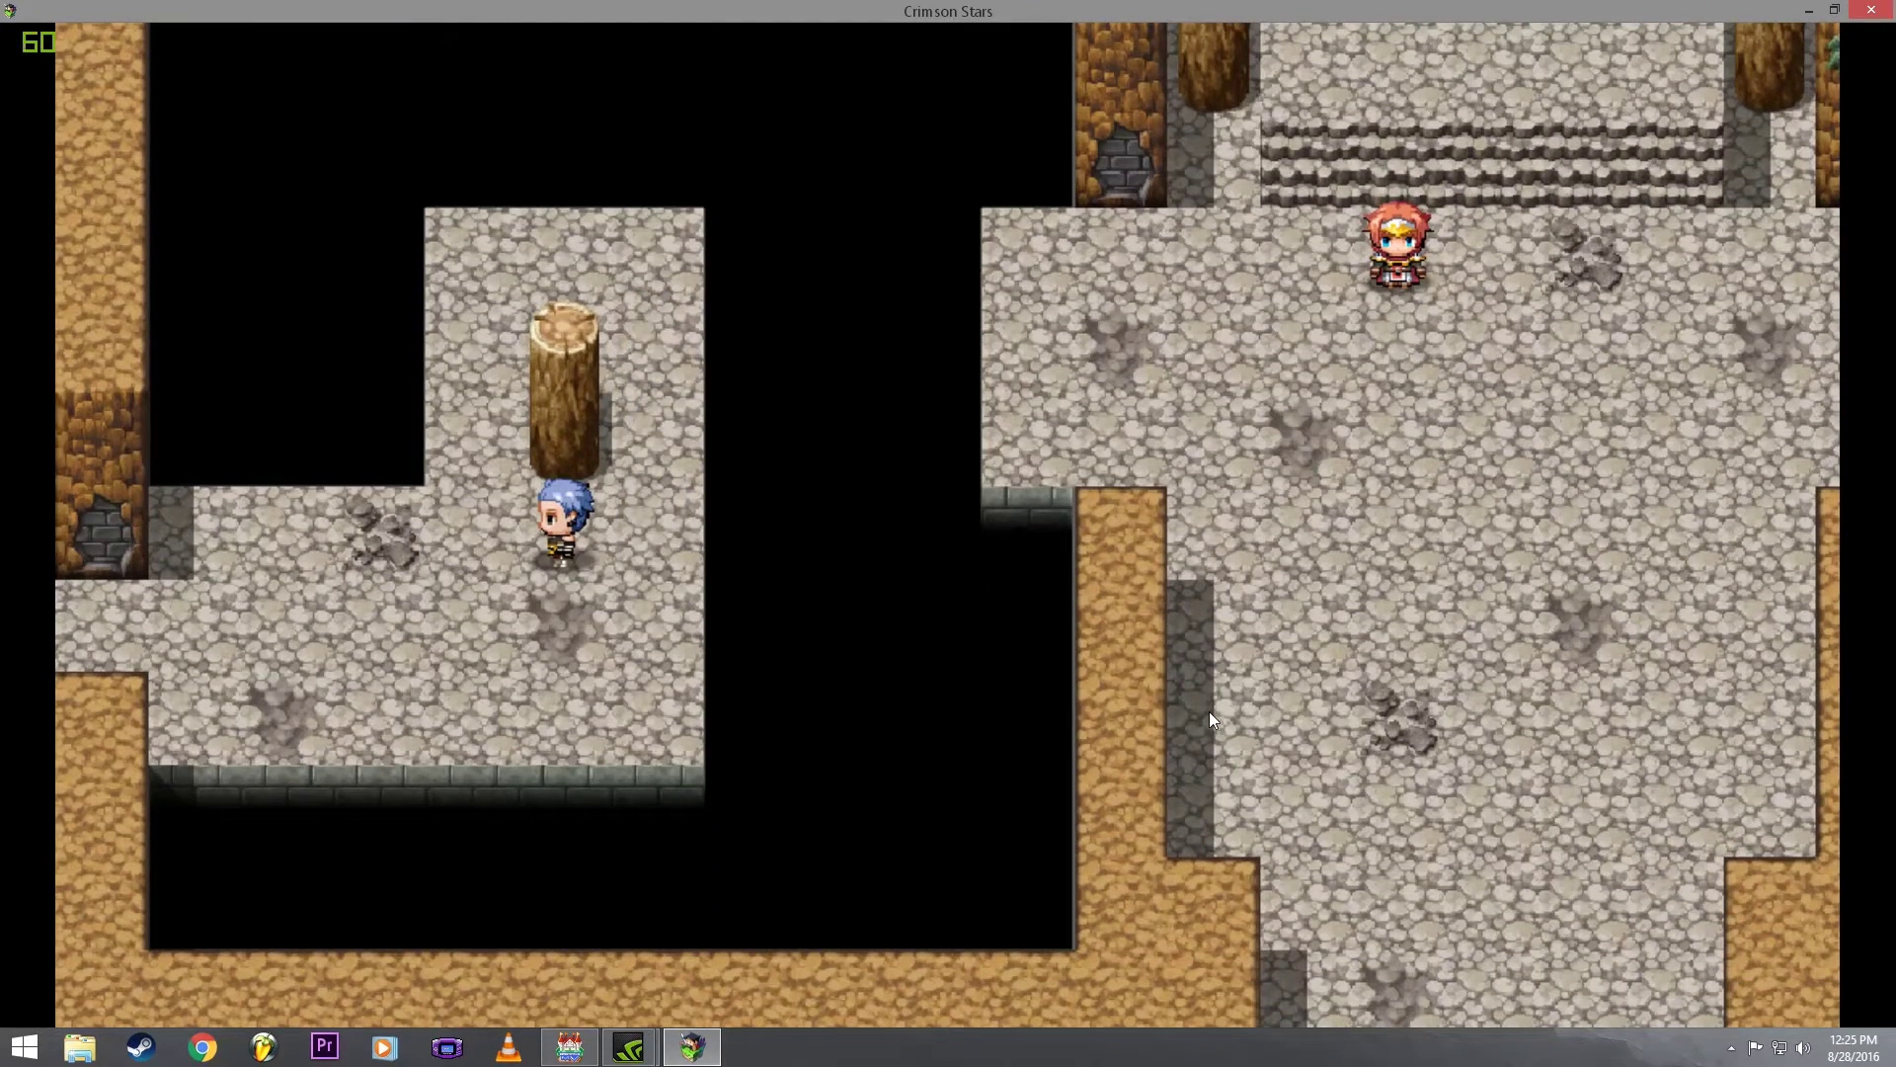
pyautogui.press('Right')
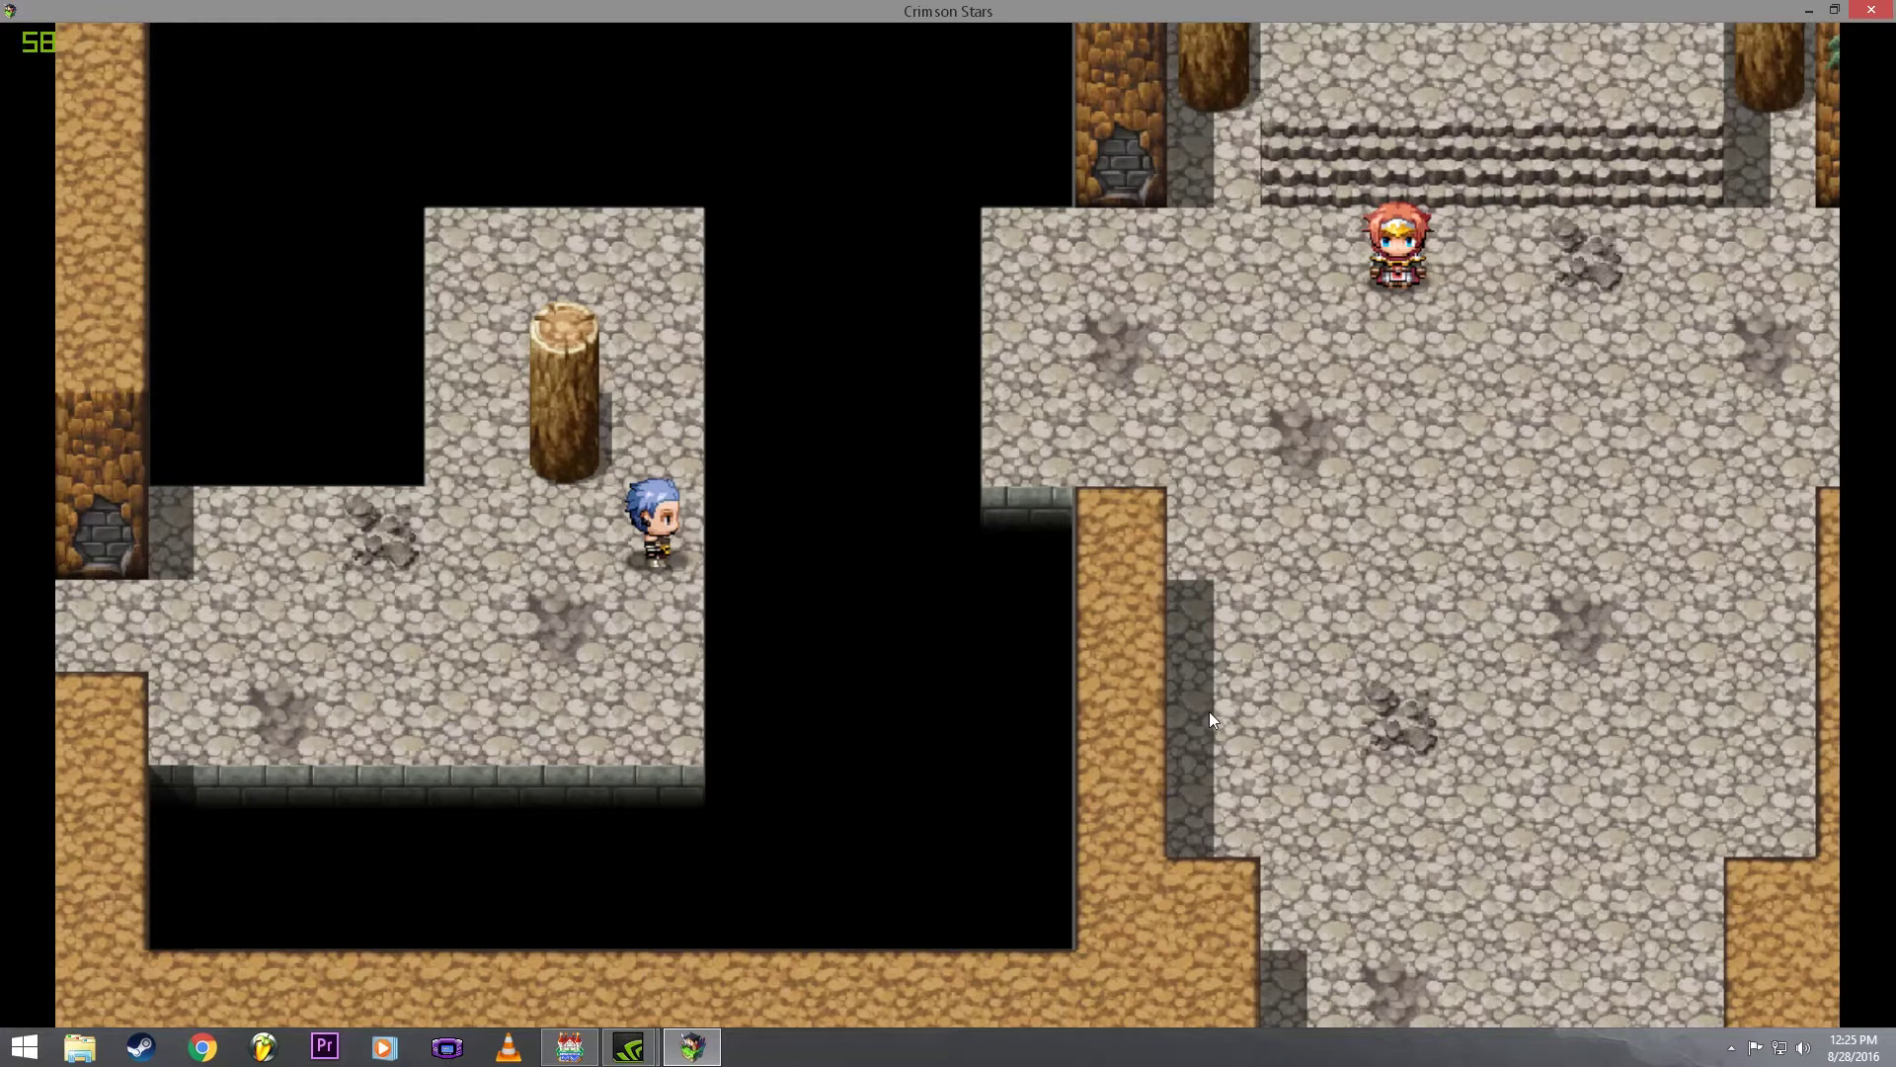
# - Choose Game End and To Title from the menu, then close the playtest window
pyautogui.press('Escape')
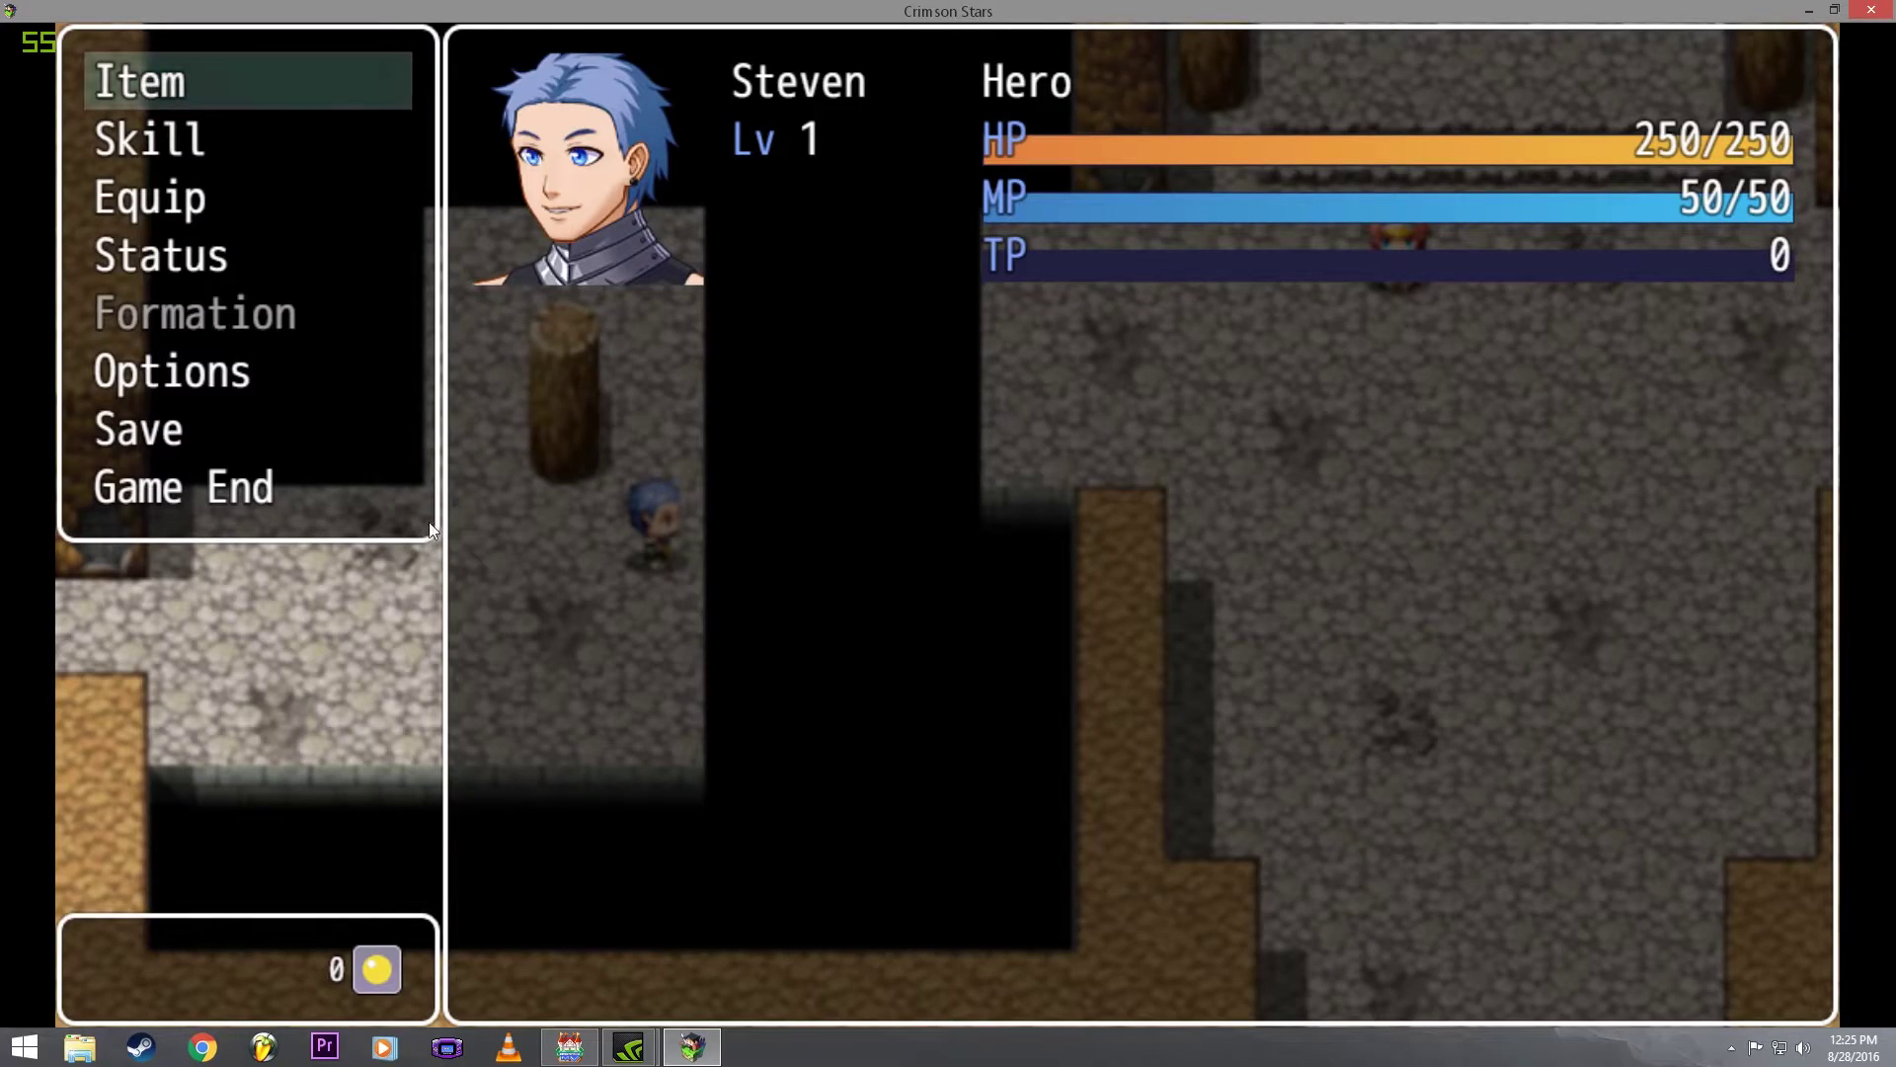
pyautogui.click(322, 484)
pyautogui.click(322, 484)
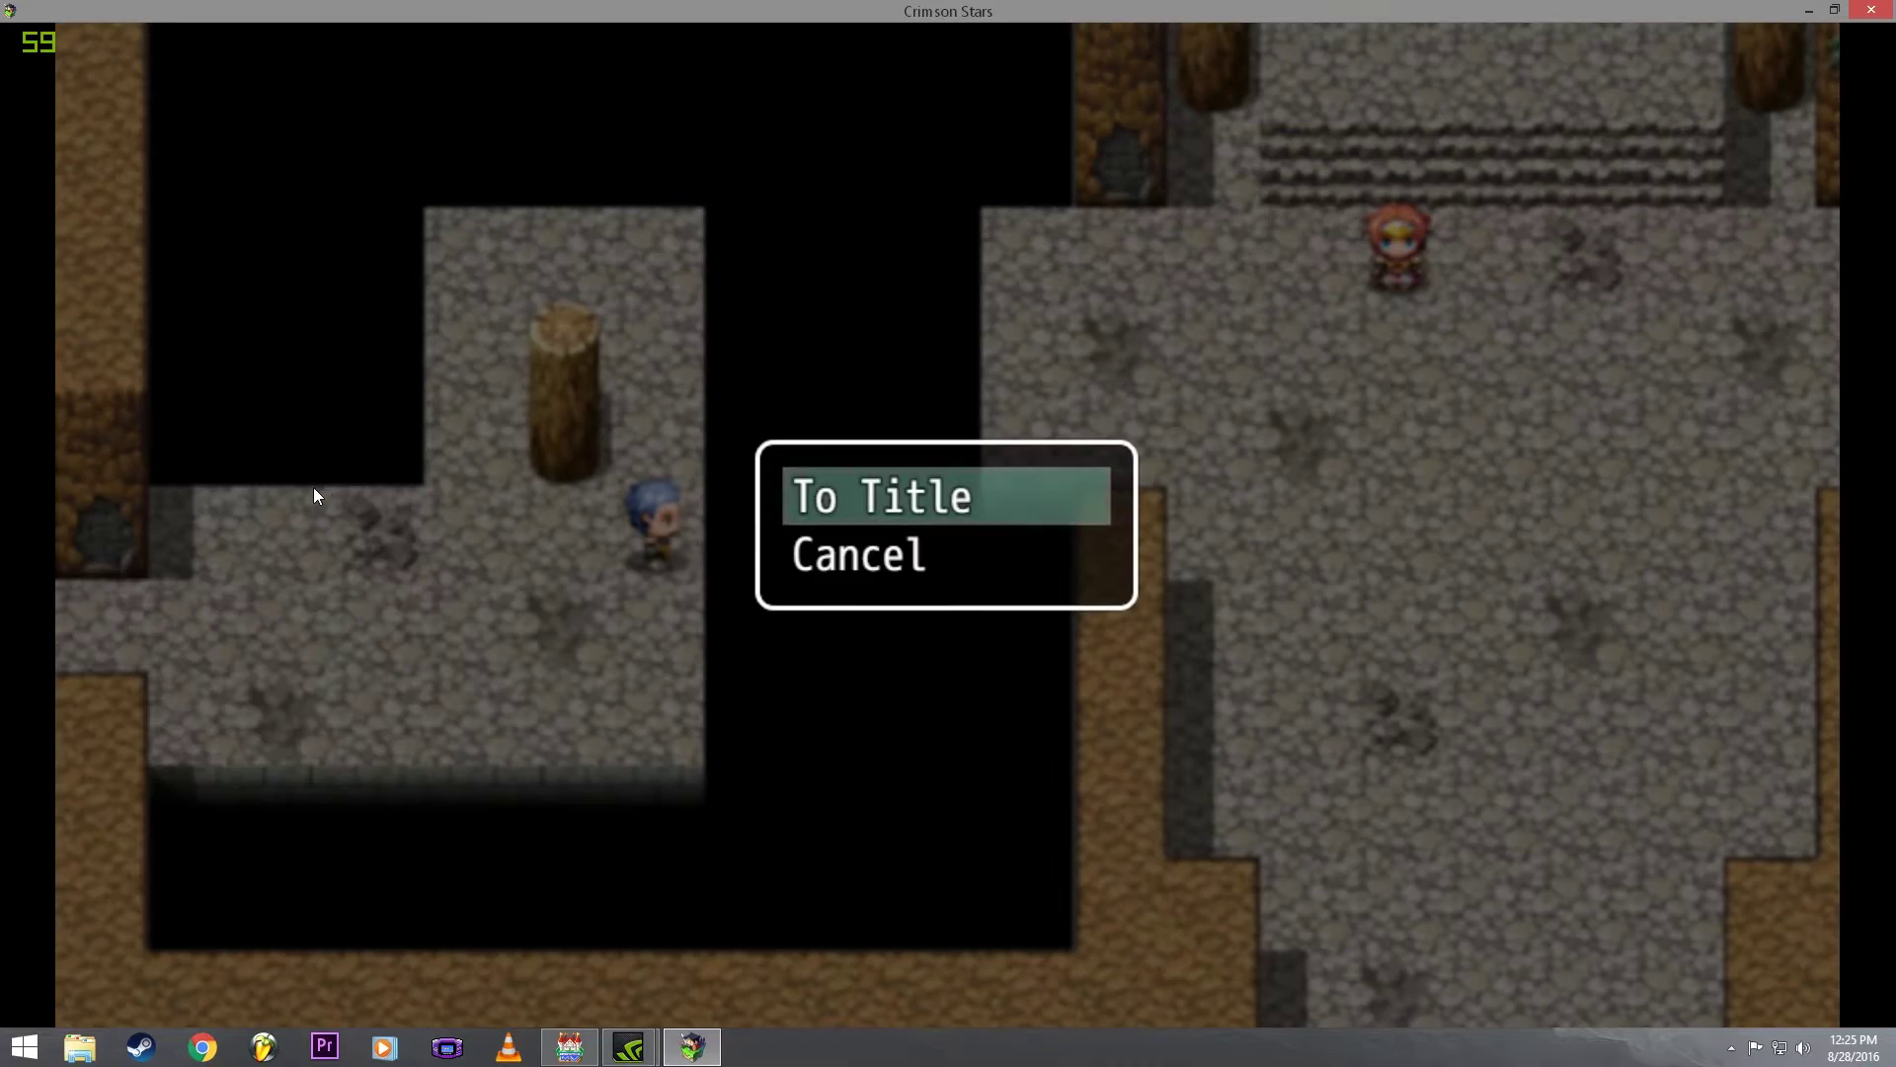
pyautogui.press('Return')
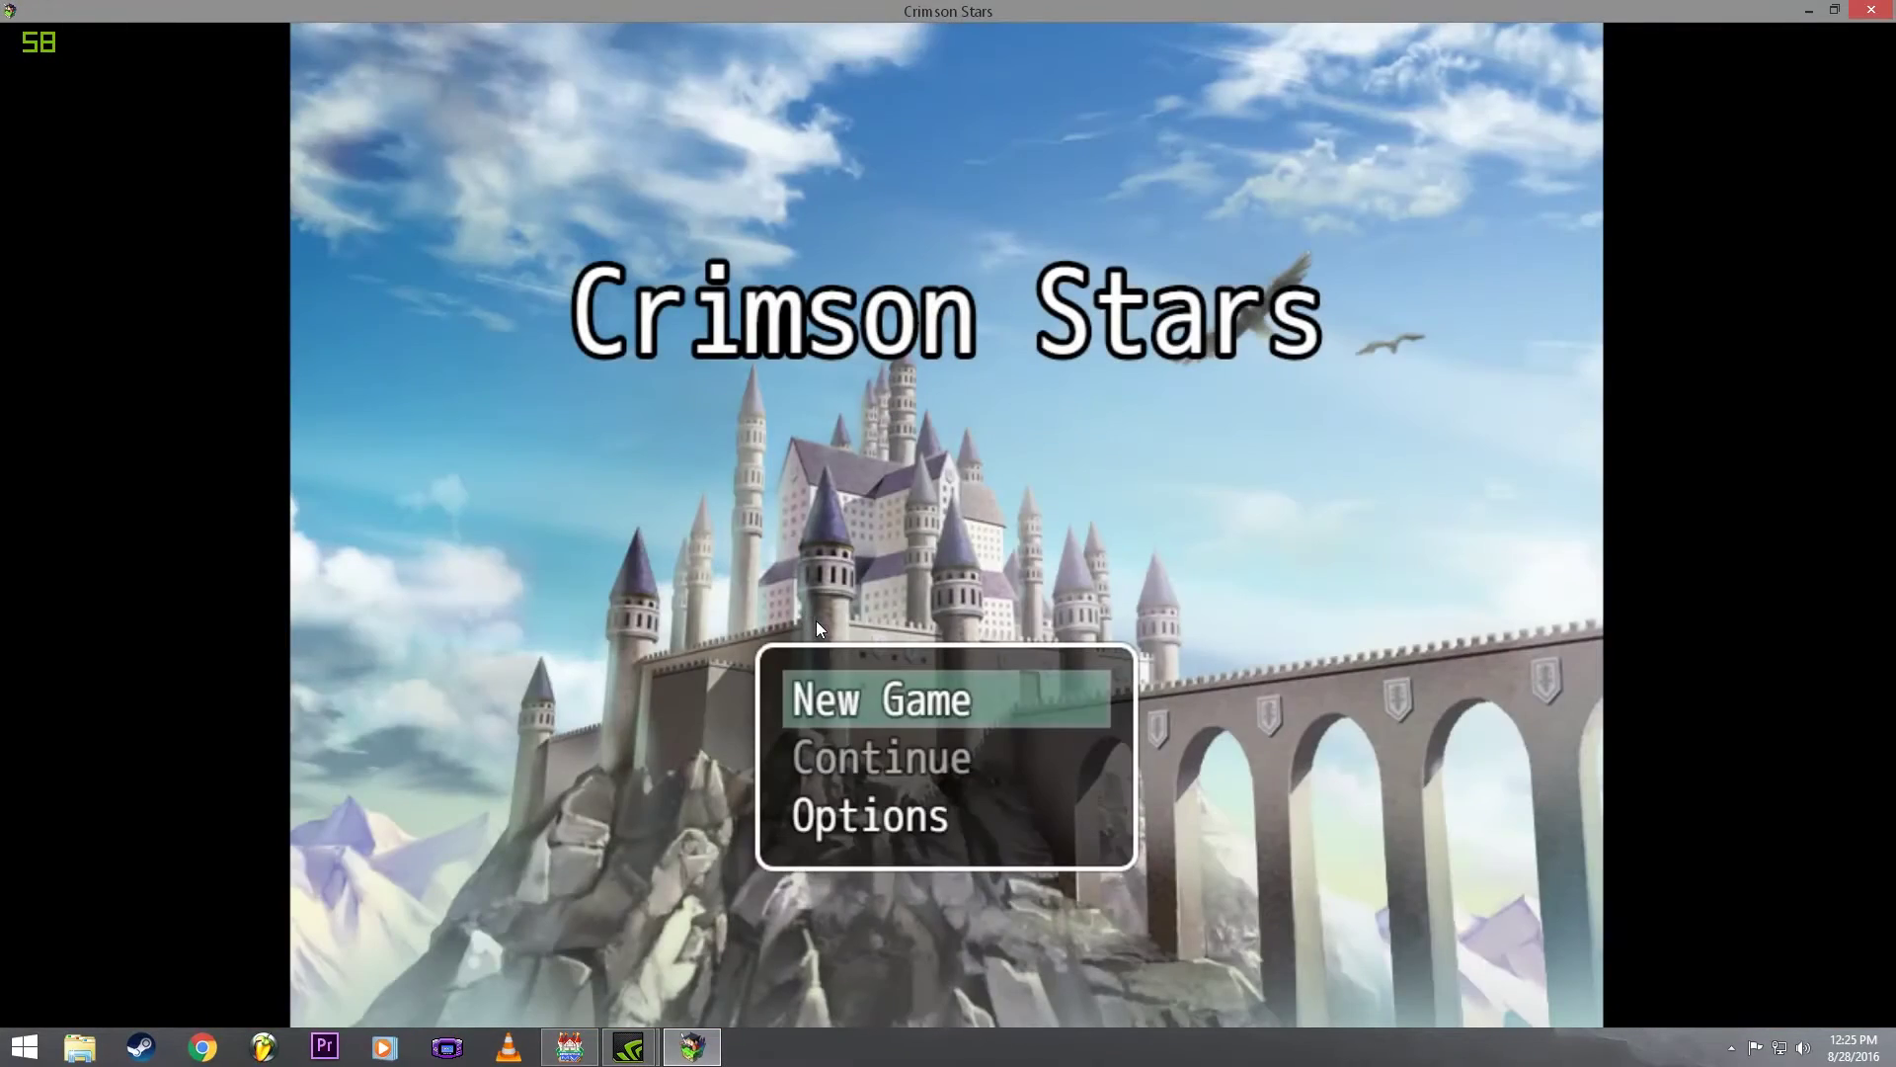
pyautogui.click(1871, 10)
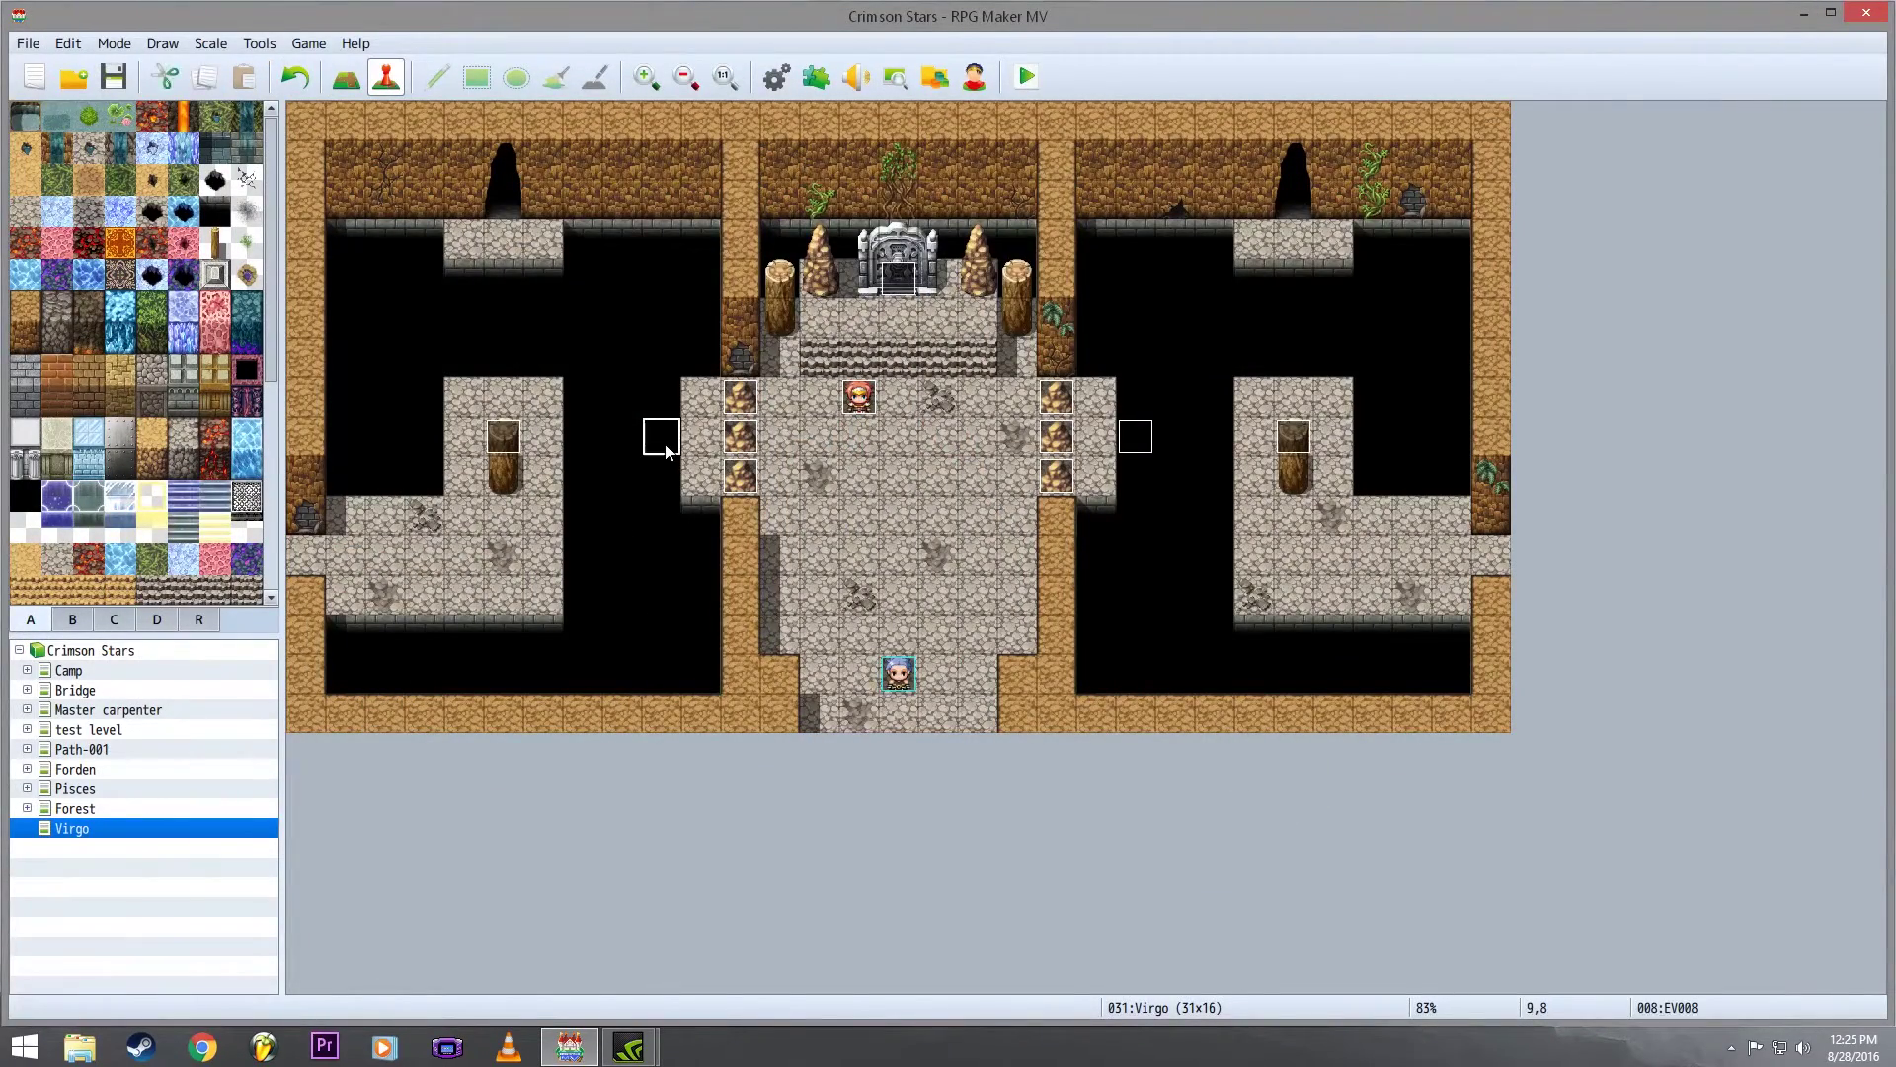
pyautogui.doubleClick(662, 440)
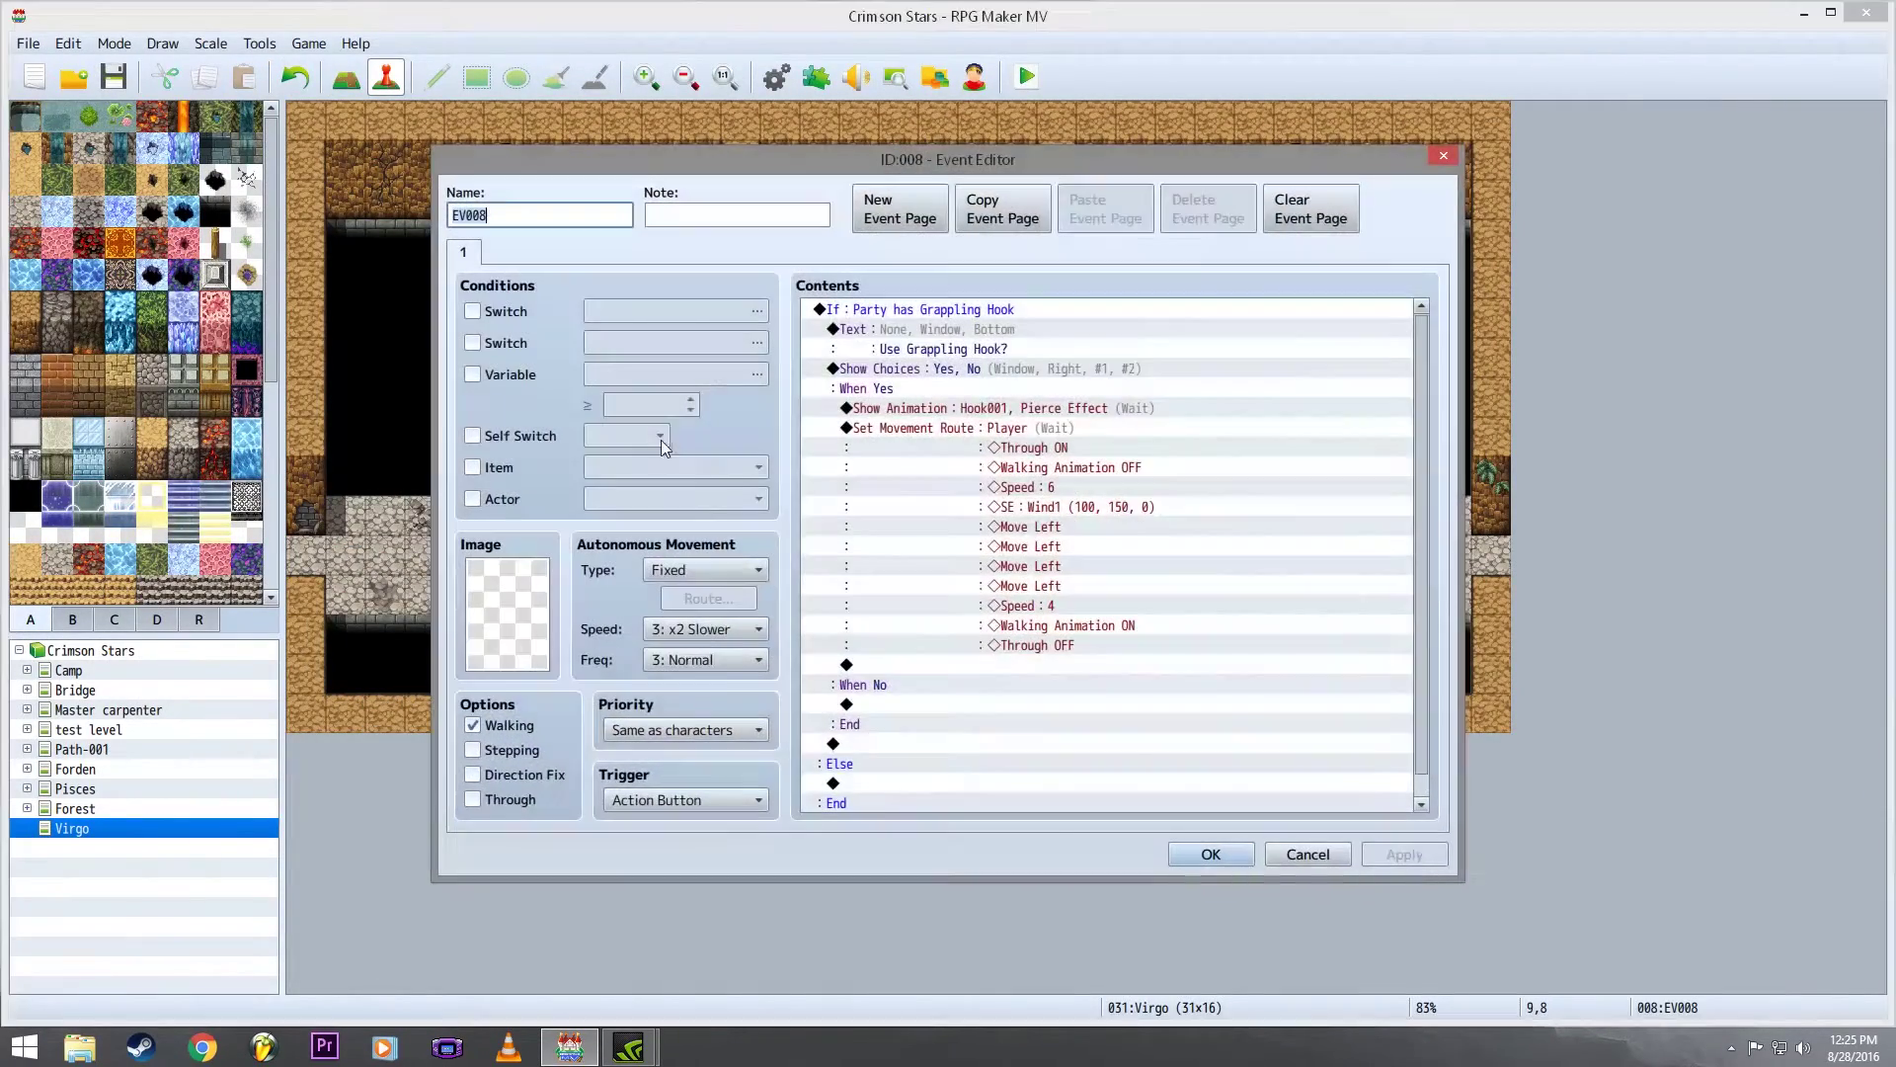
pyautogui.click(892, 314)
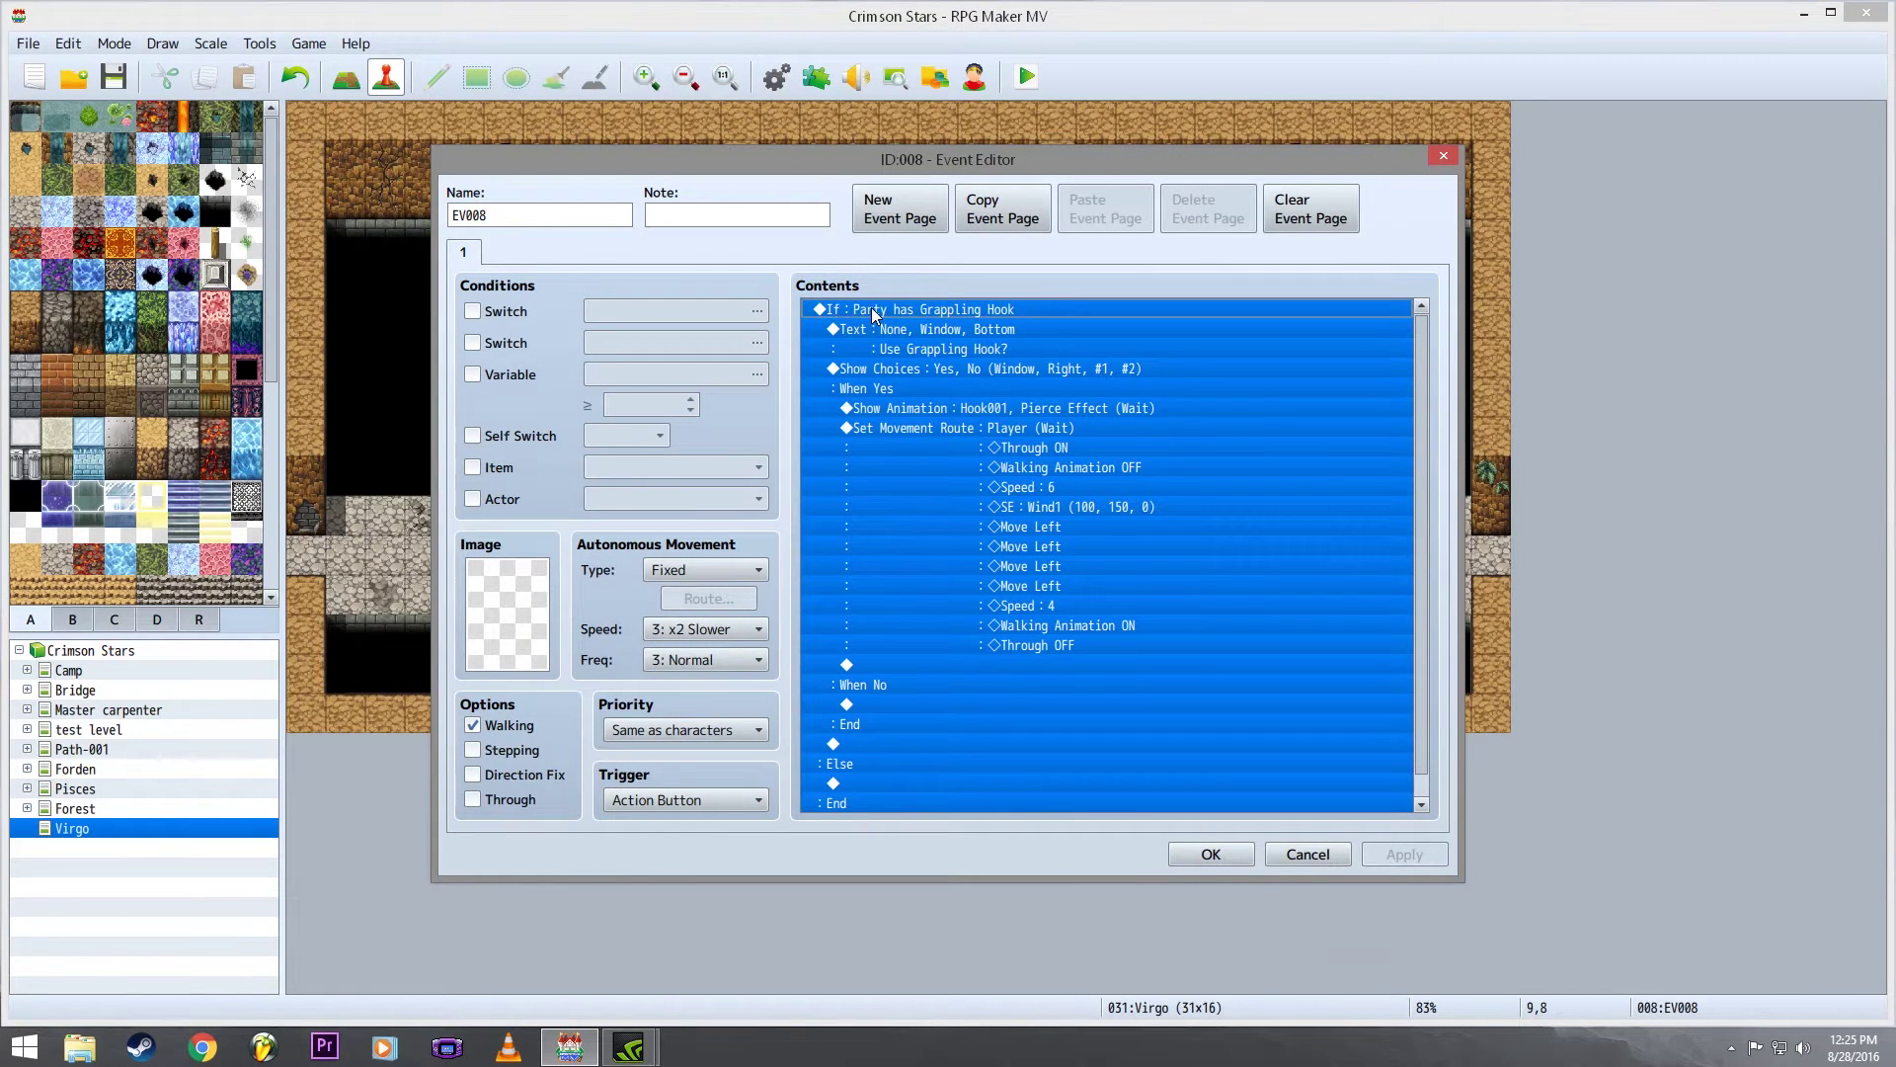
pyautogui.keyDown('ctrl'); pyautogui.click(905, 316); pyautogui.keyUp('ctrl')
pyautogui.doubleClick(905, 316)
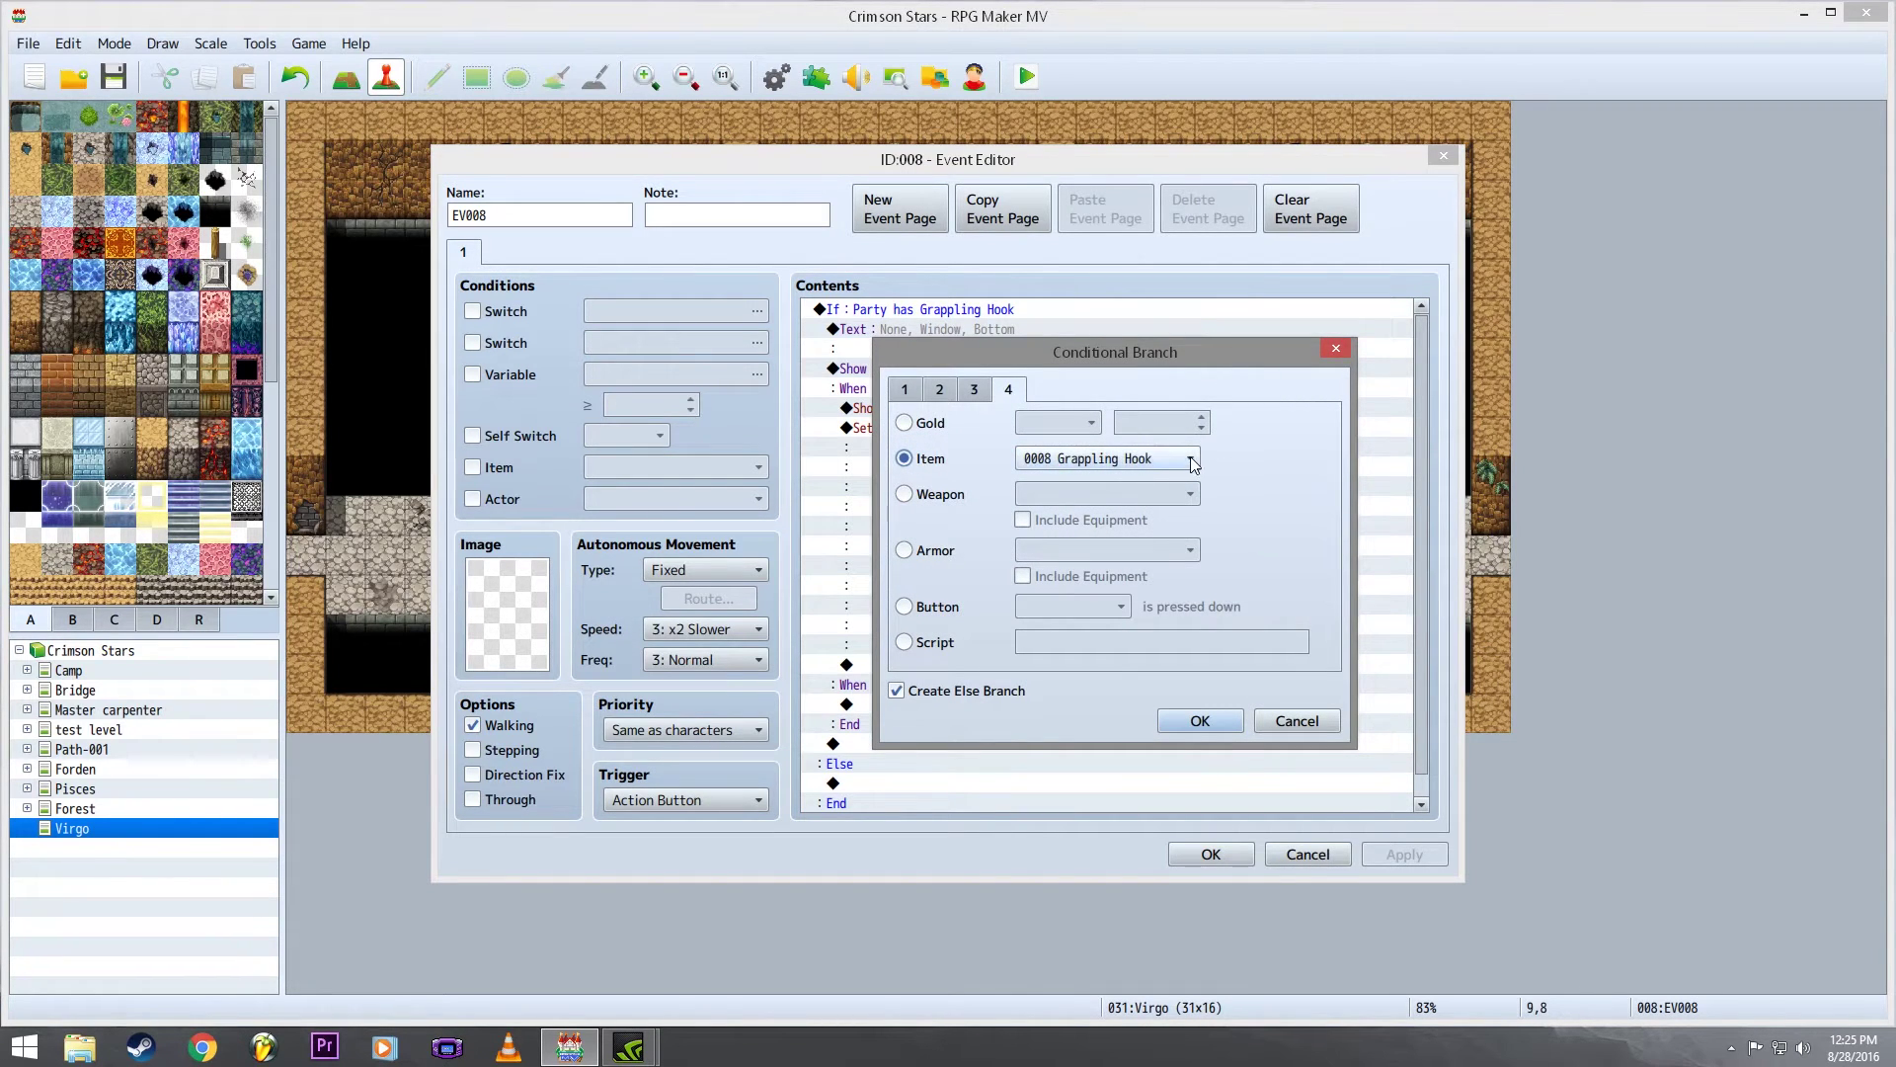
pyautogui.click(1227, 727)
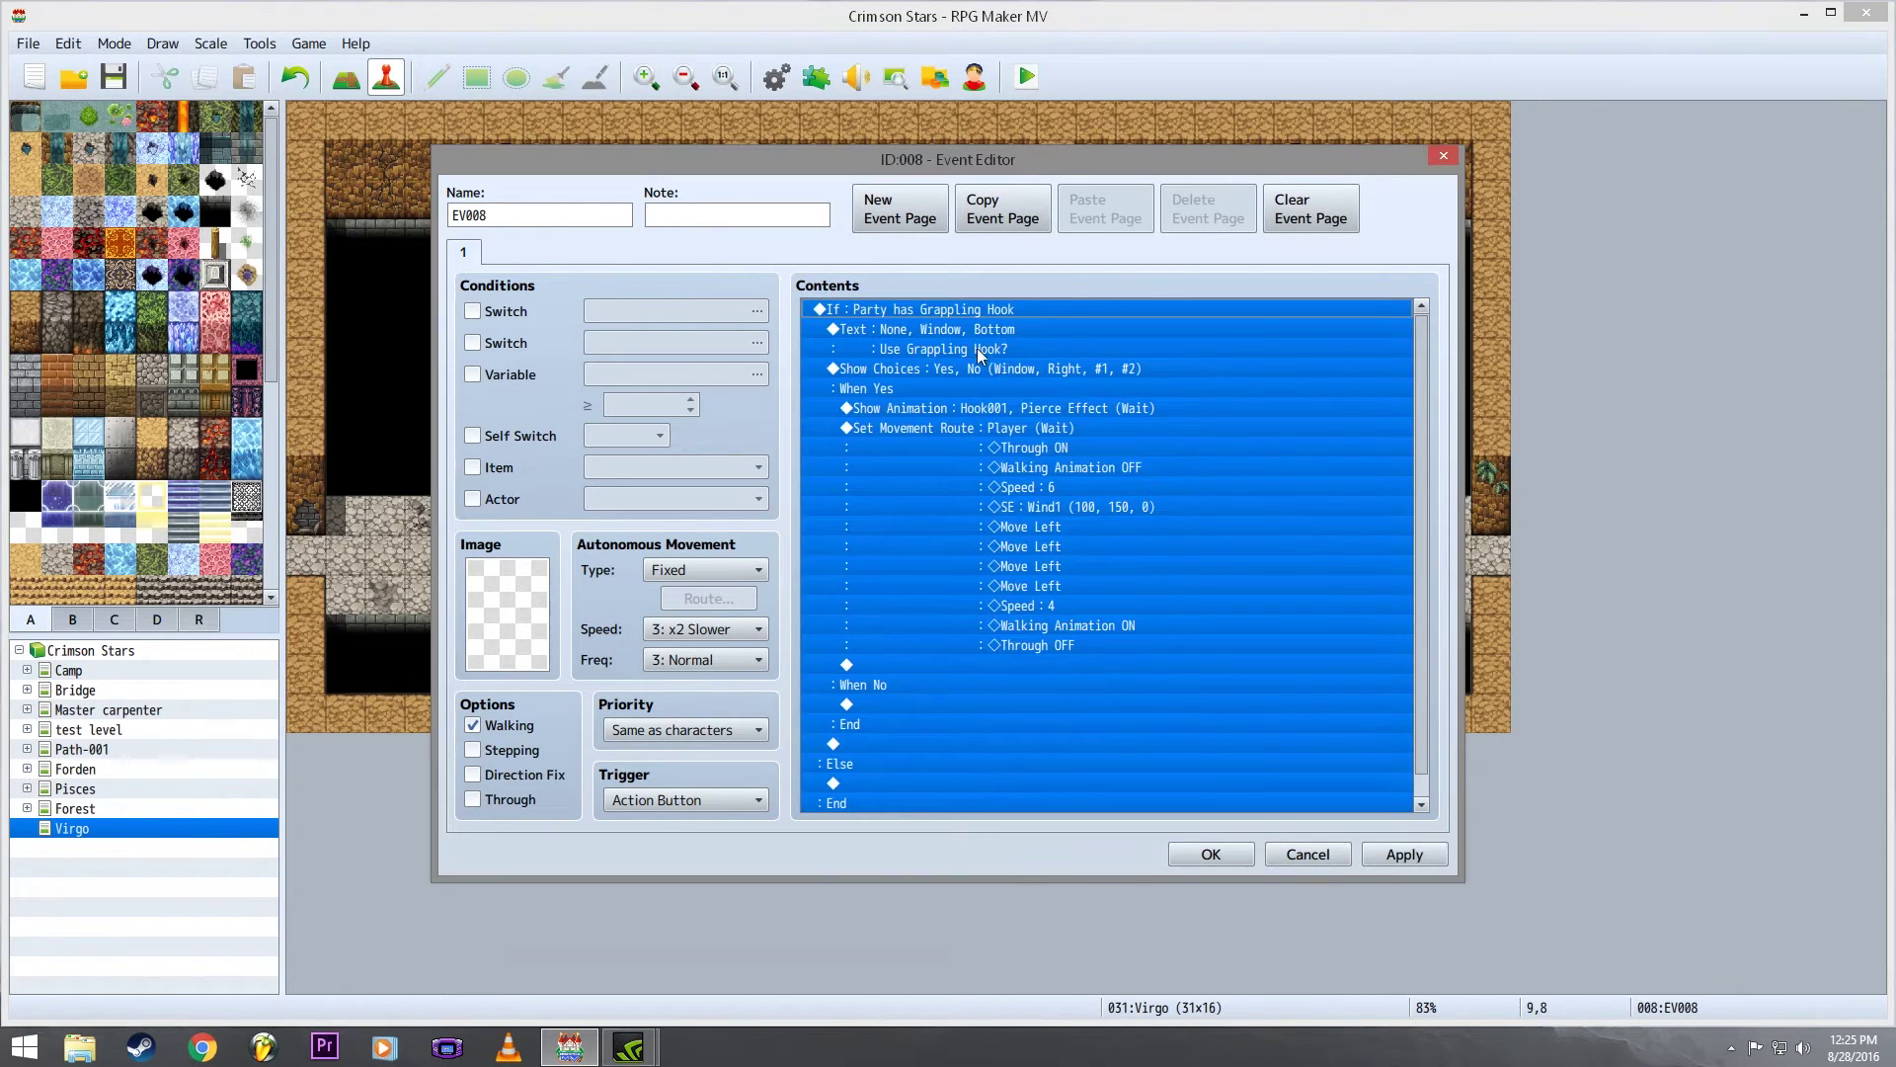
pyautogui.click(976, 348)
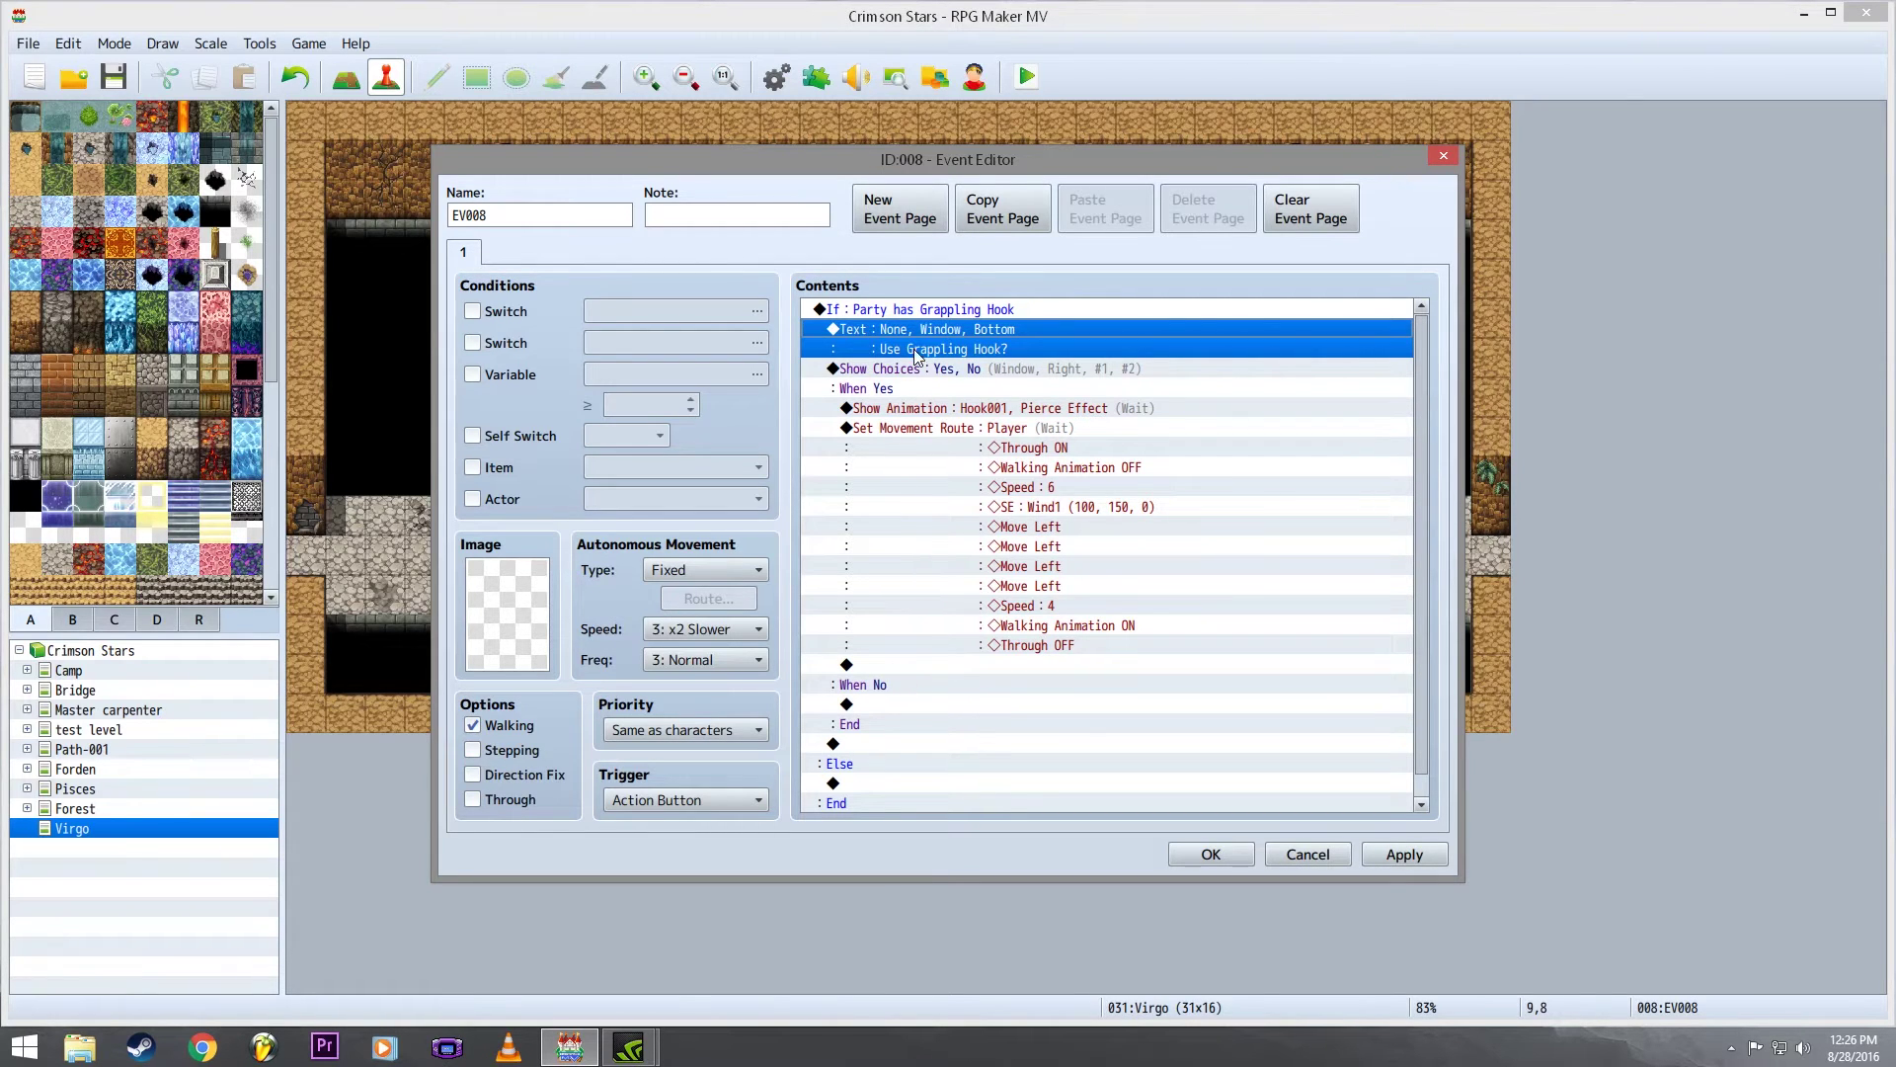
pyautogui.click(966, 410)
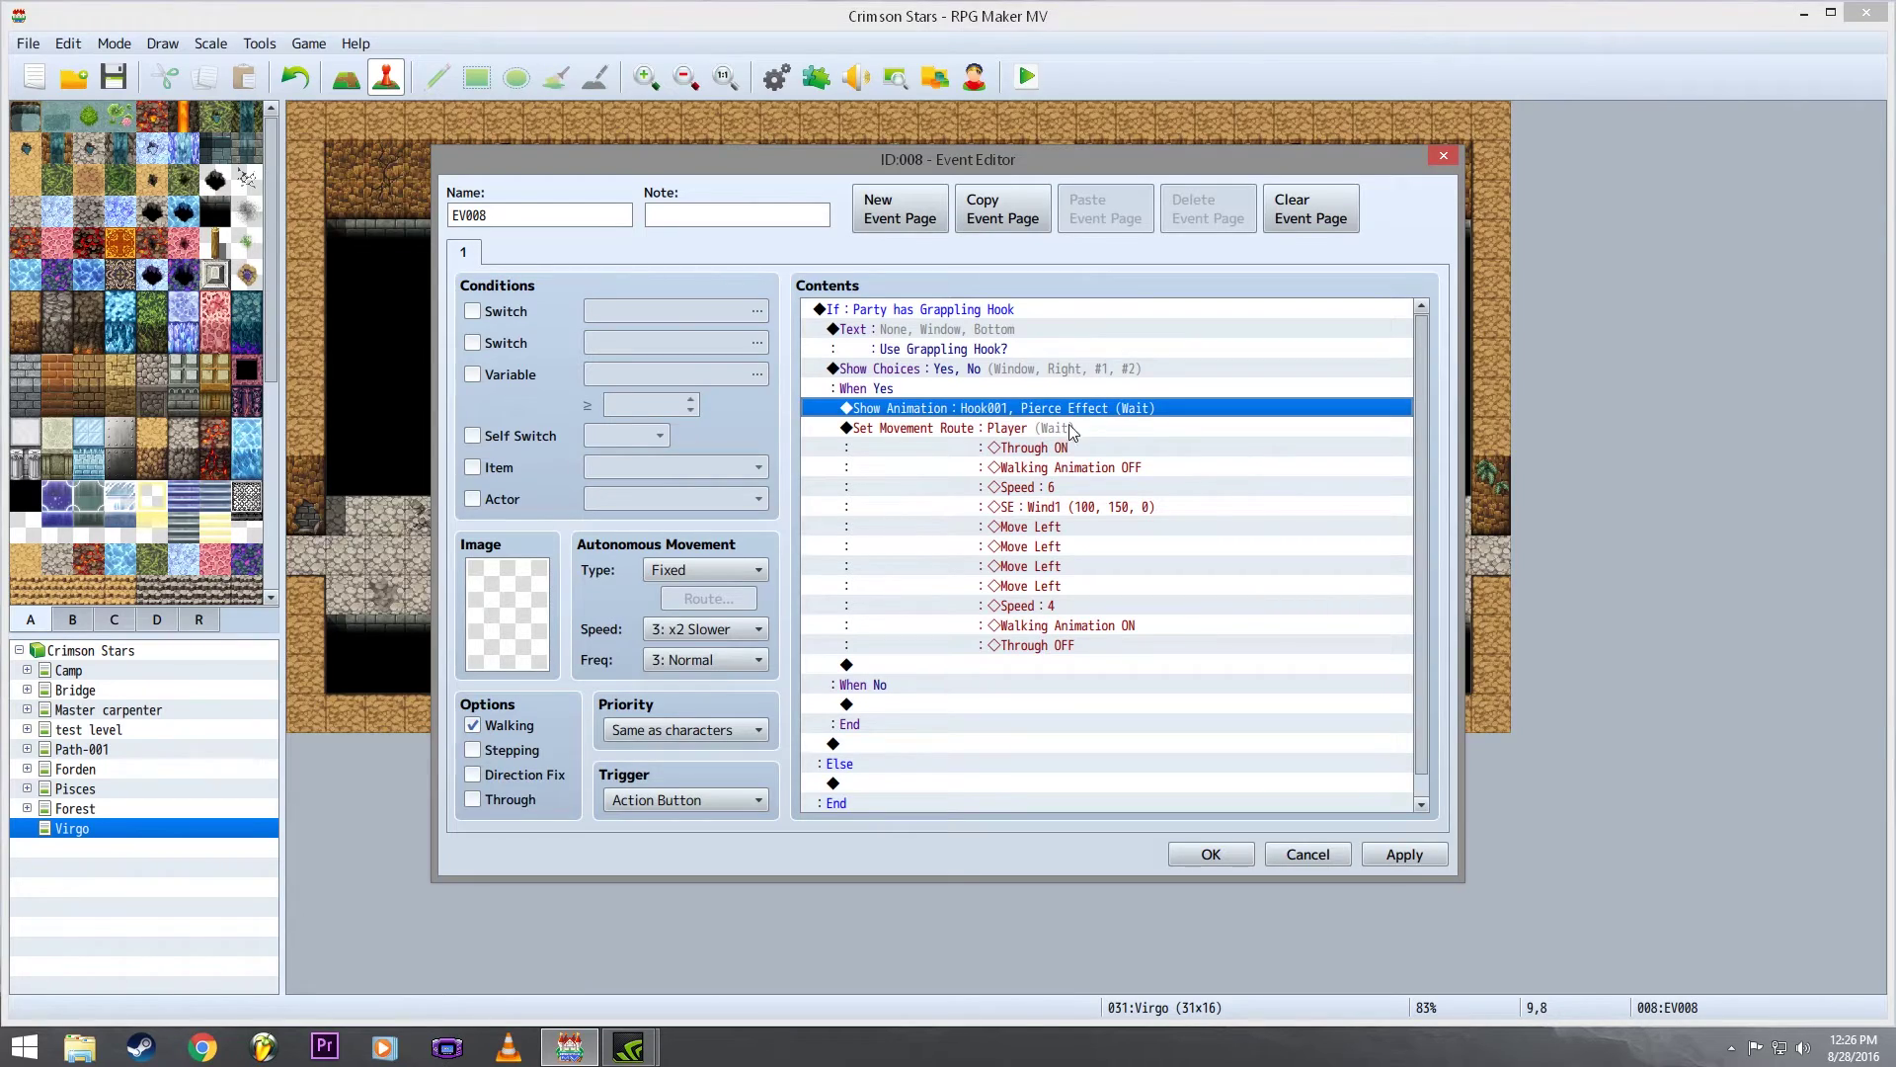
# - Inspect the Hook001 event, then open EV008 and its Player movement route
pyautogui.click(1213, 855)
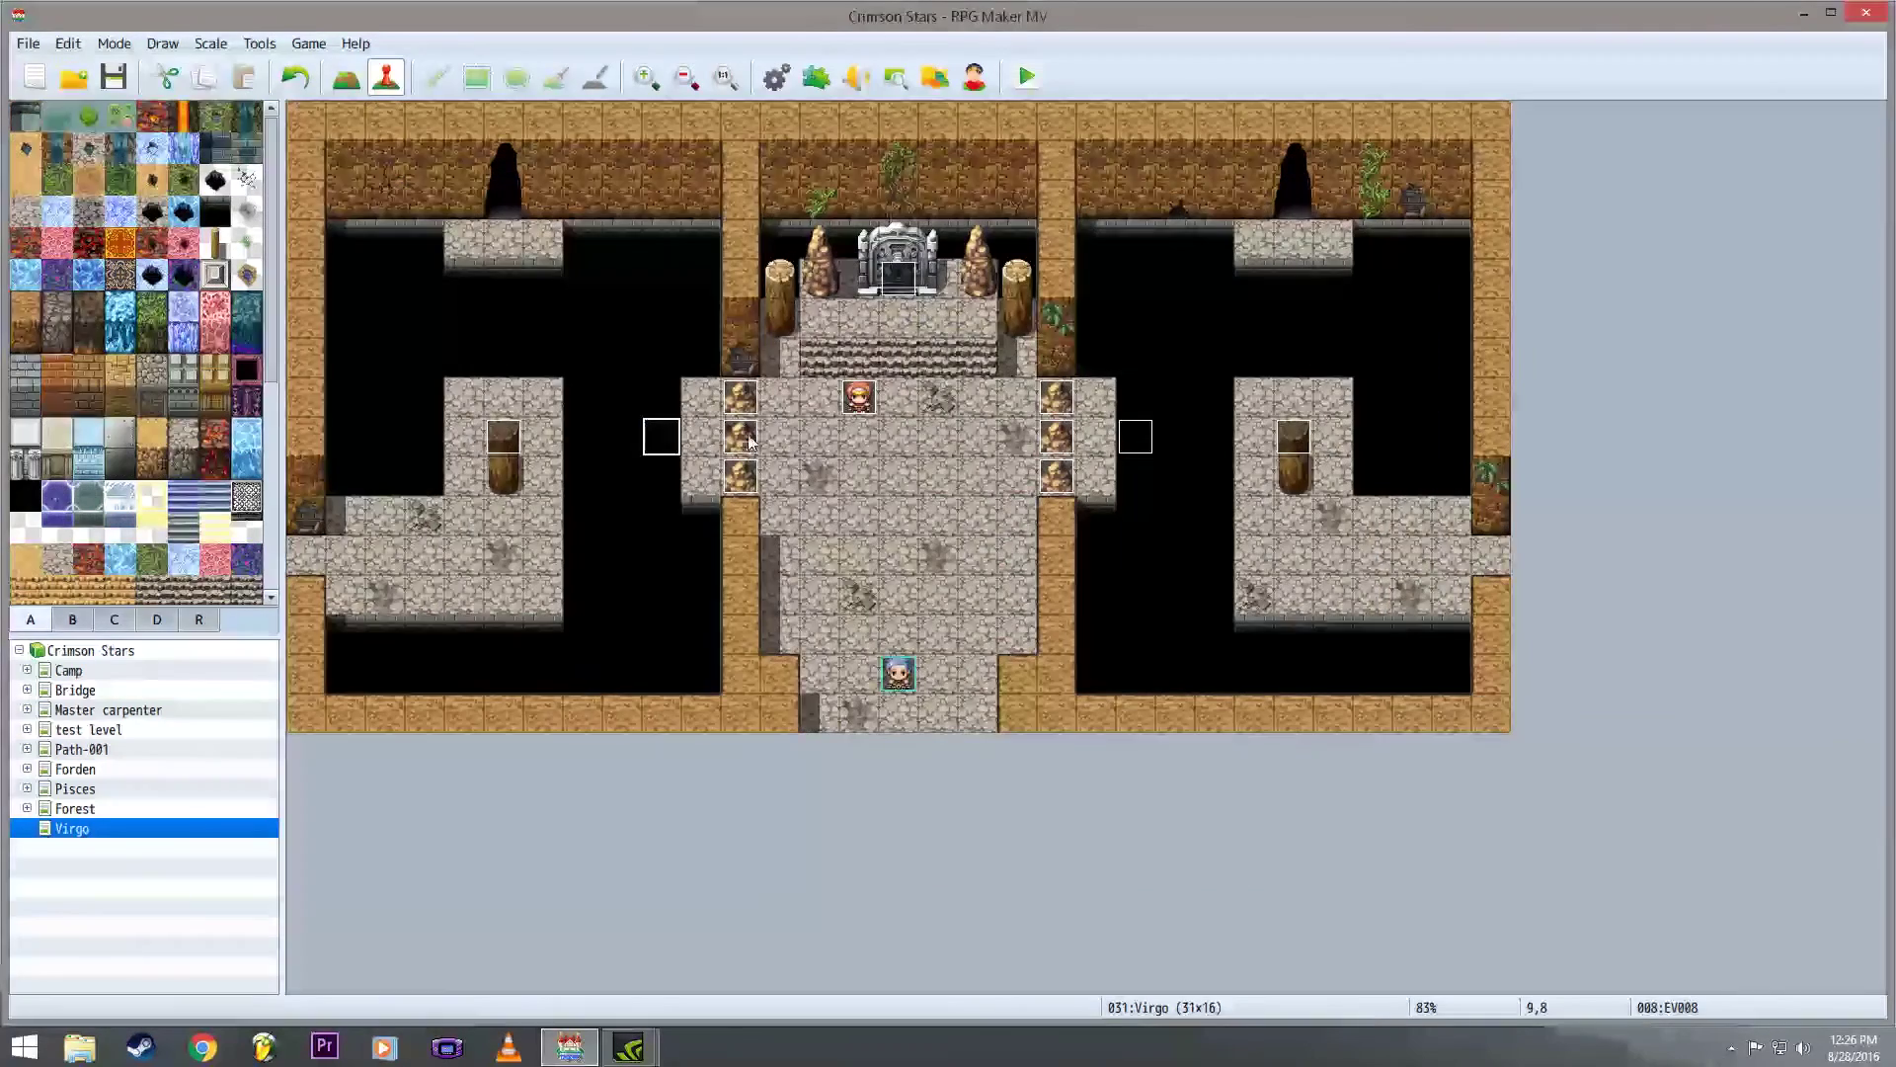
pyautogui.doubleClick(512, 438)
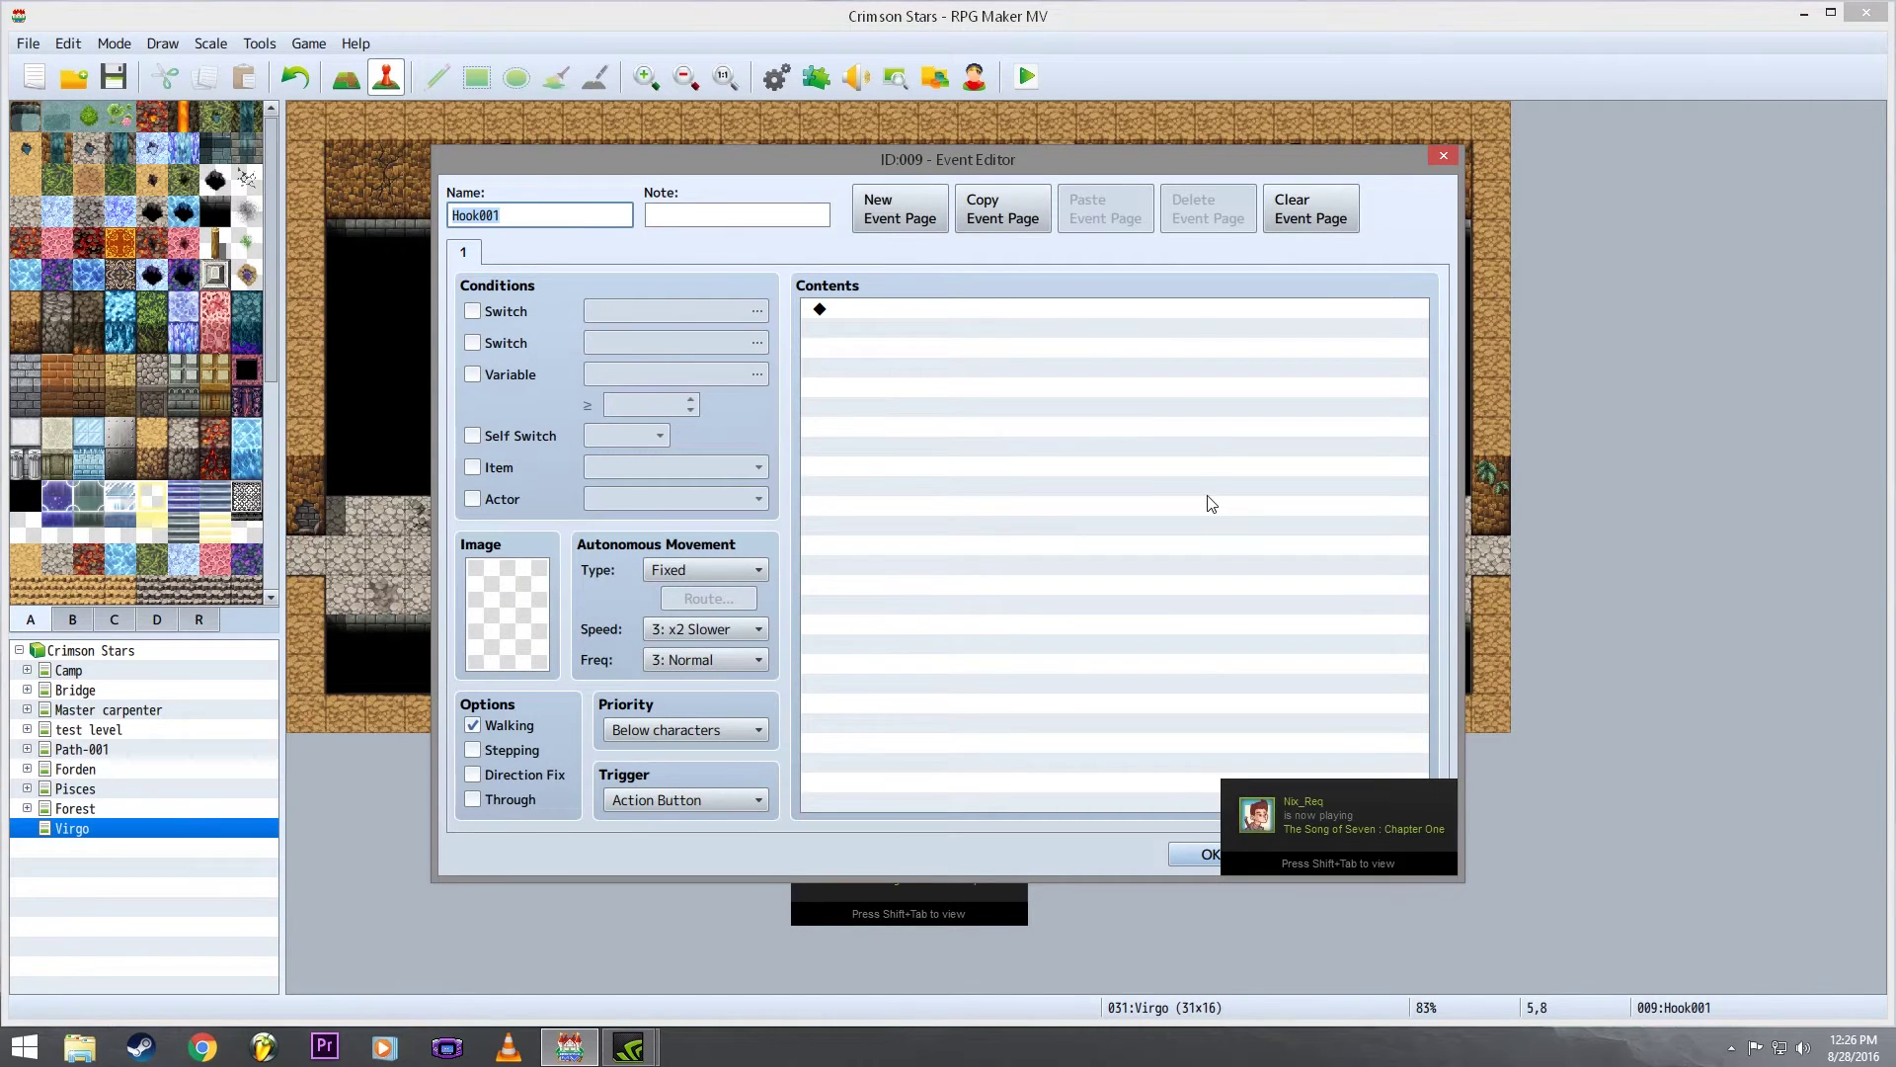
pyautogui.click(1441, 157)
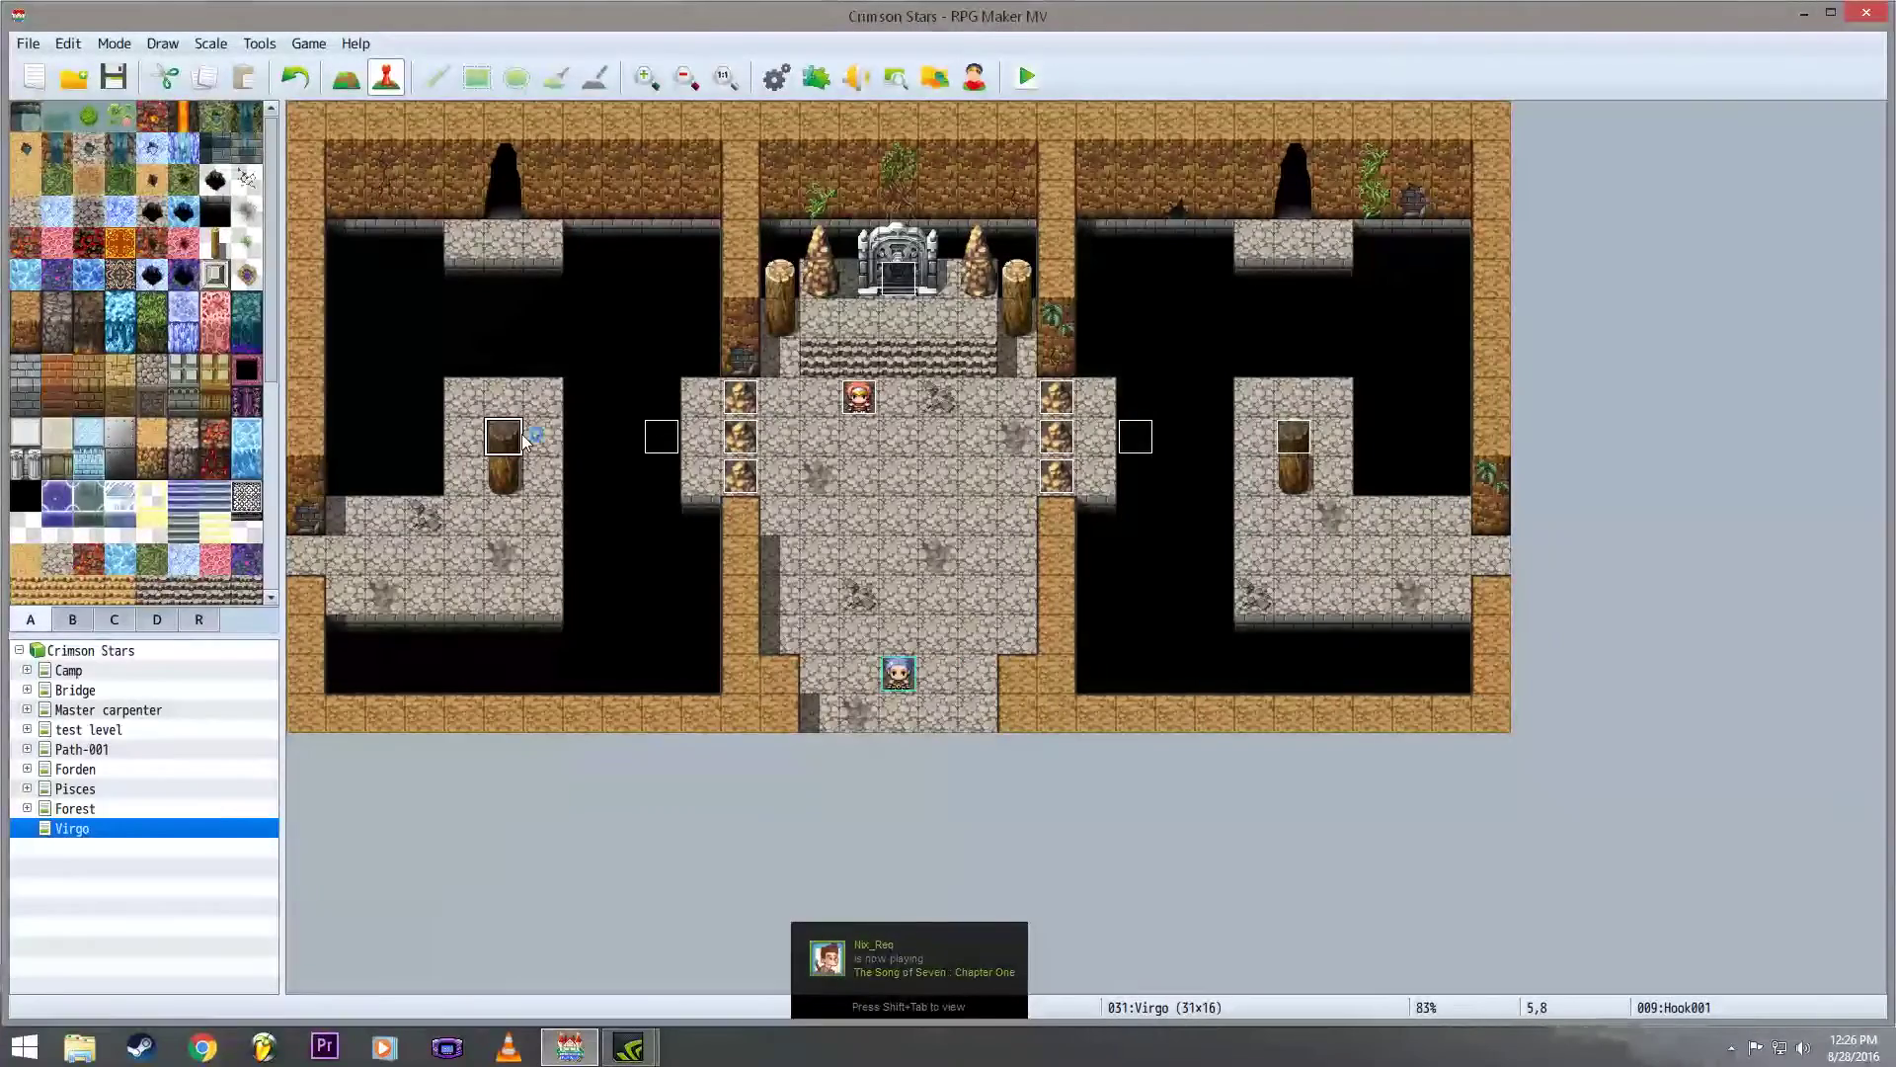
pyautogui.doubleClick(653, 437)
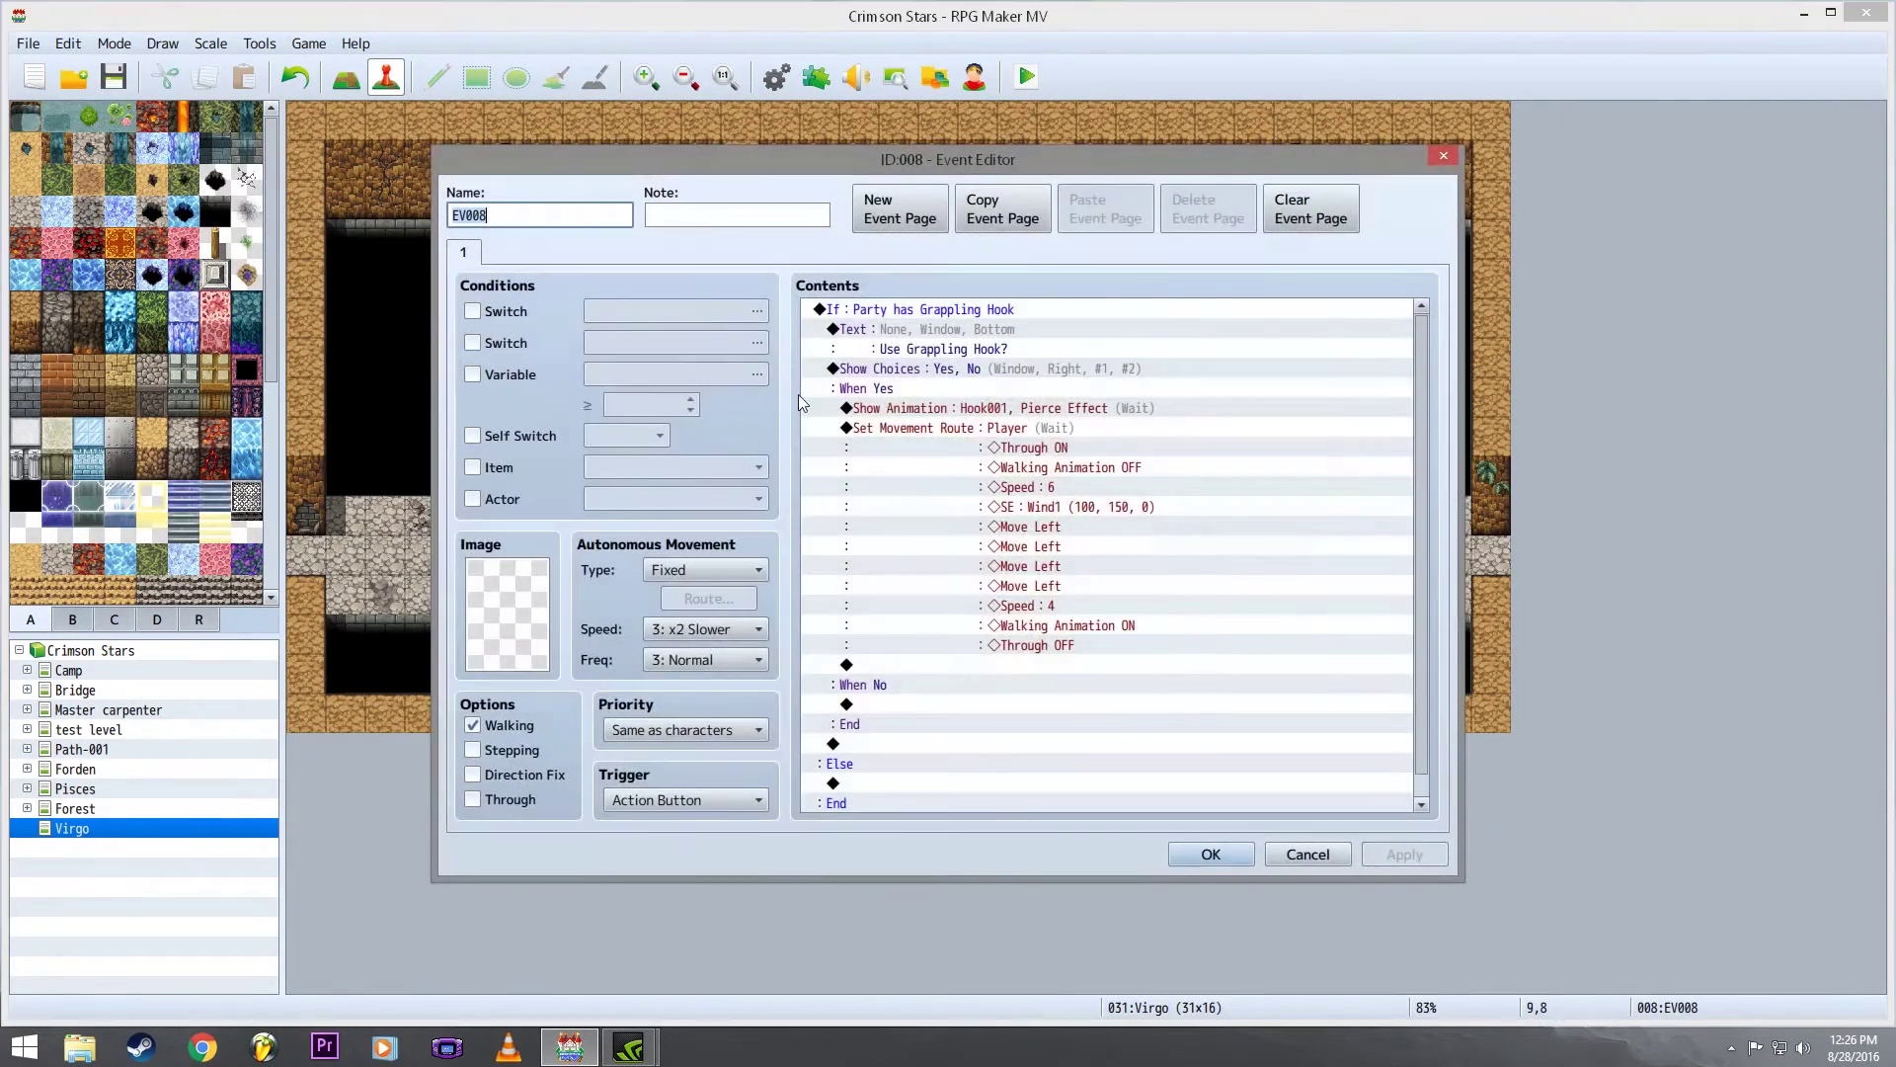
pyautogui.doubleClick(1052, 427)
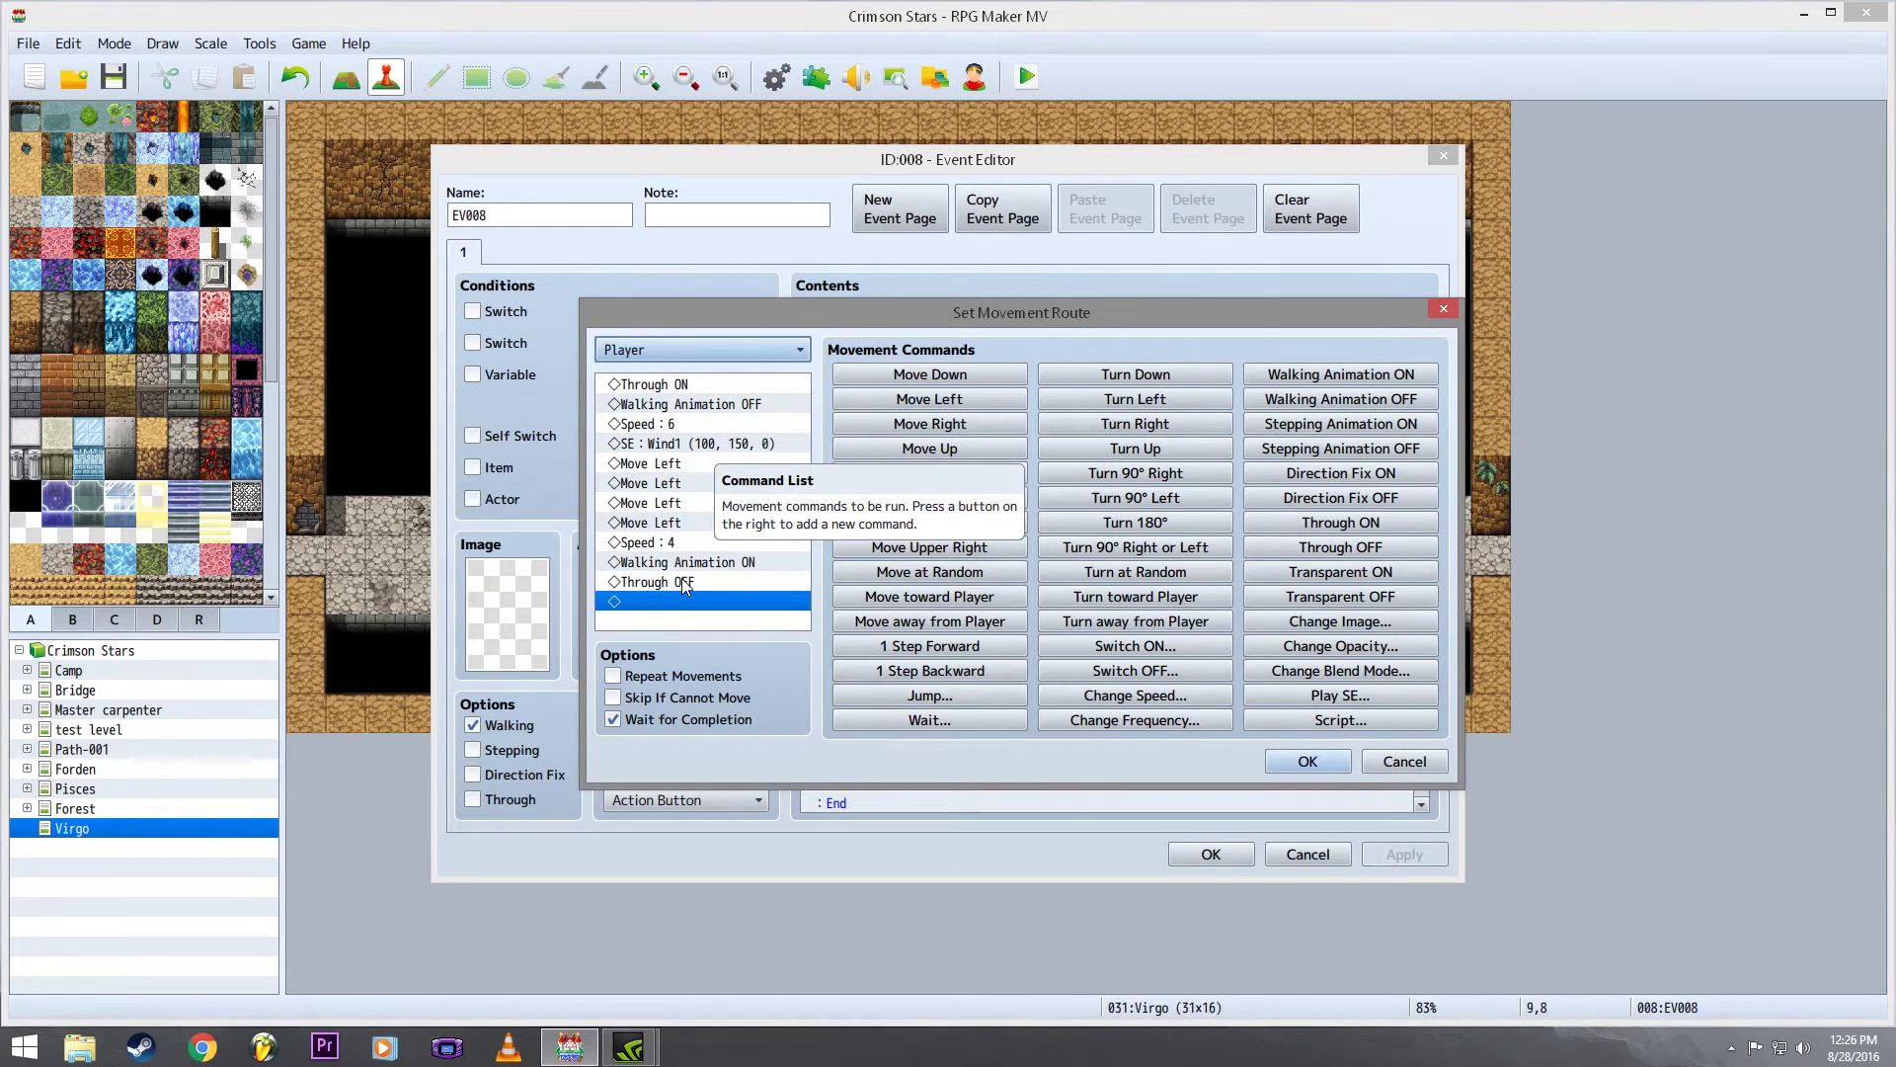
# - Confirm the Player route, apply and save EV008, then reopen the EV008 event
pyautogui.click(1289, 757)
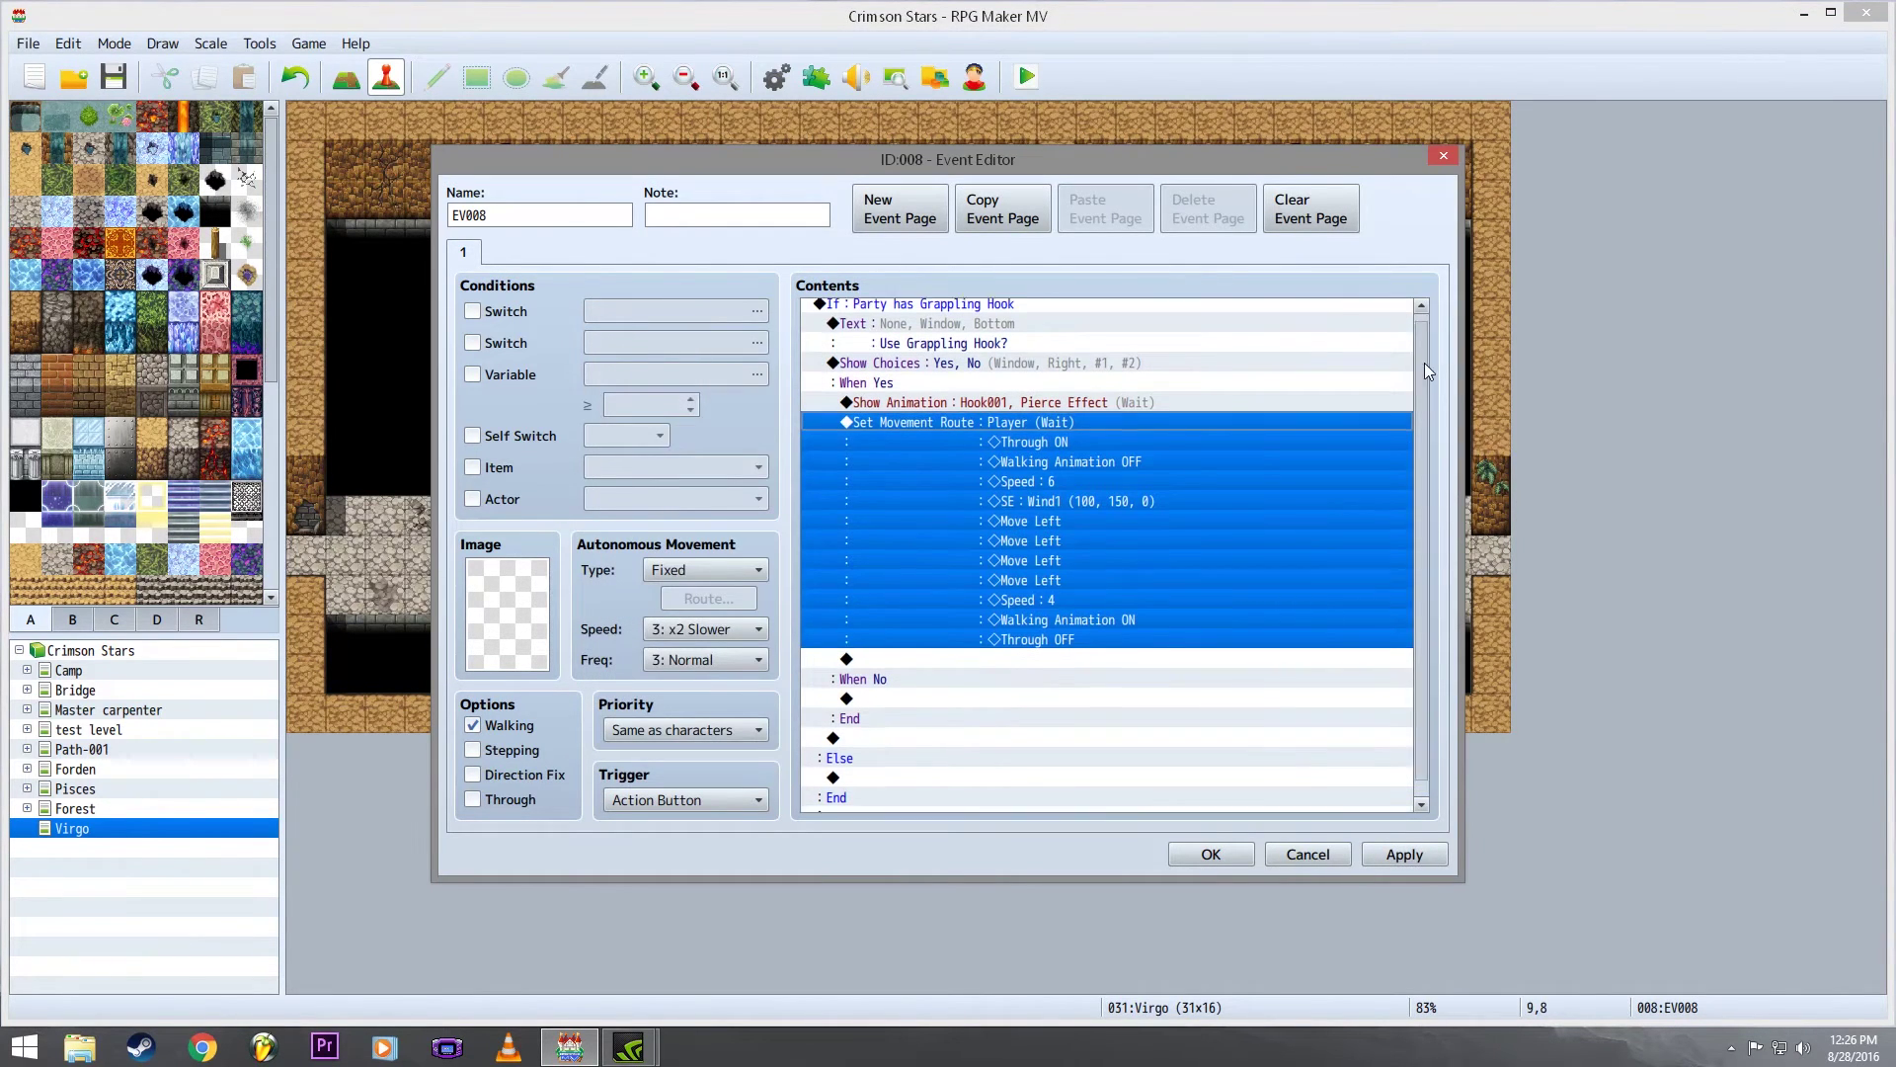
pyautogui.scroll(-1, 1424, 363)
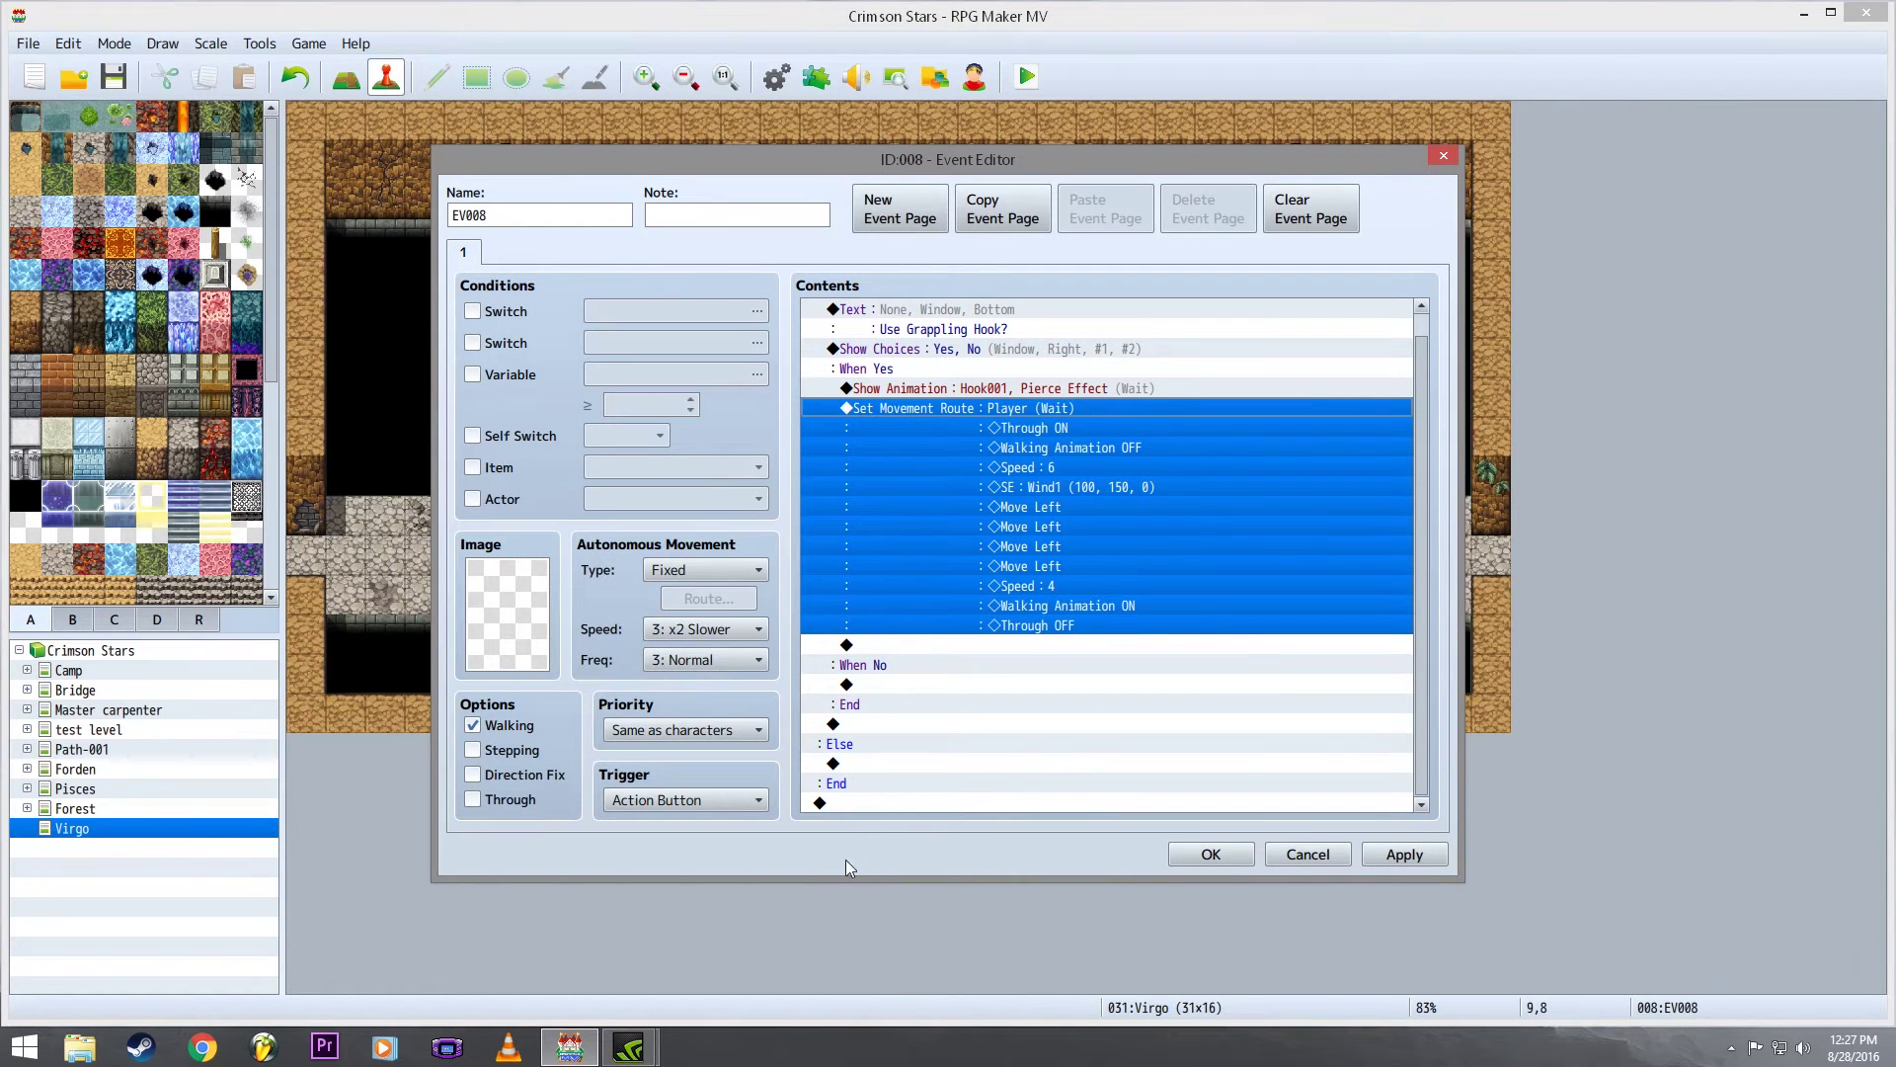
pyautogui.click(1402, 856)
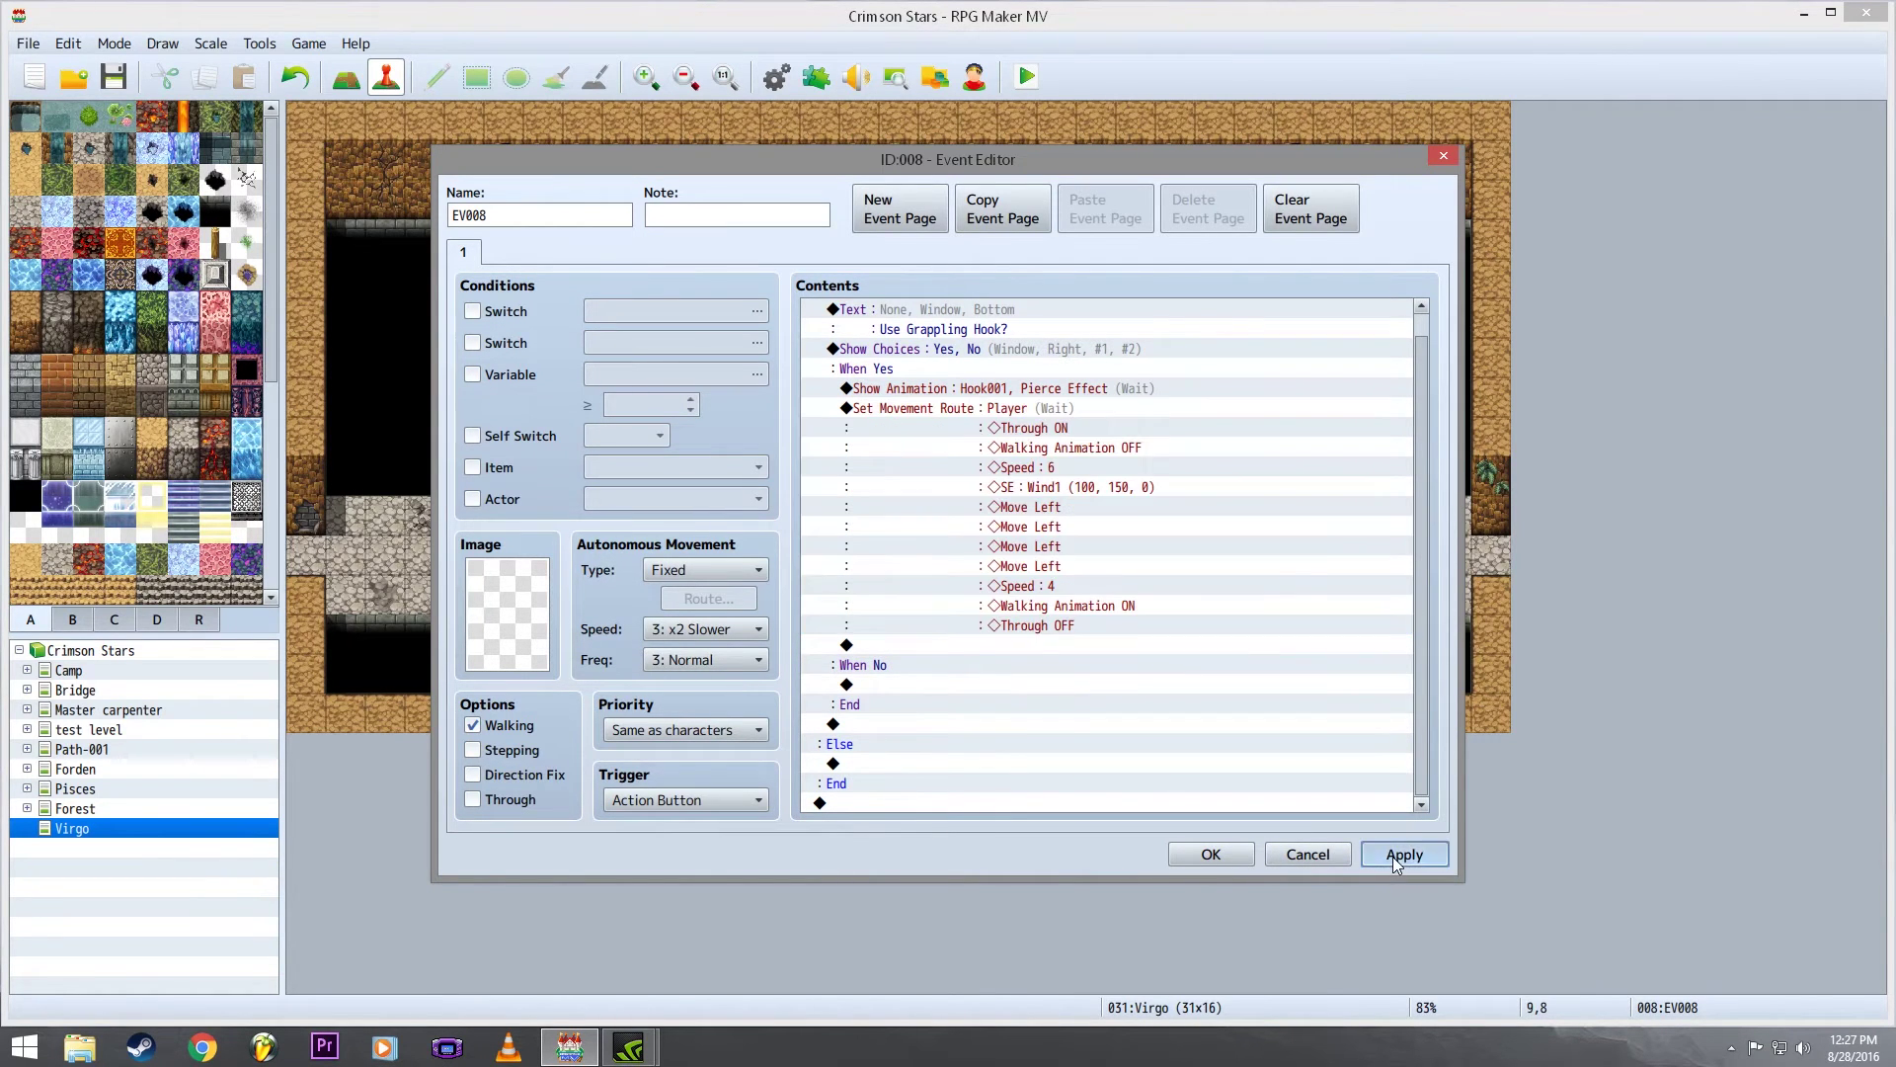
pyautogui.click(1213, 855)
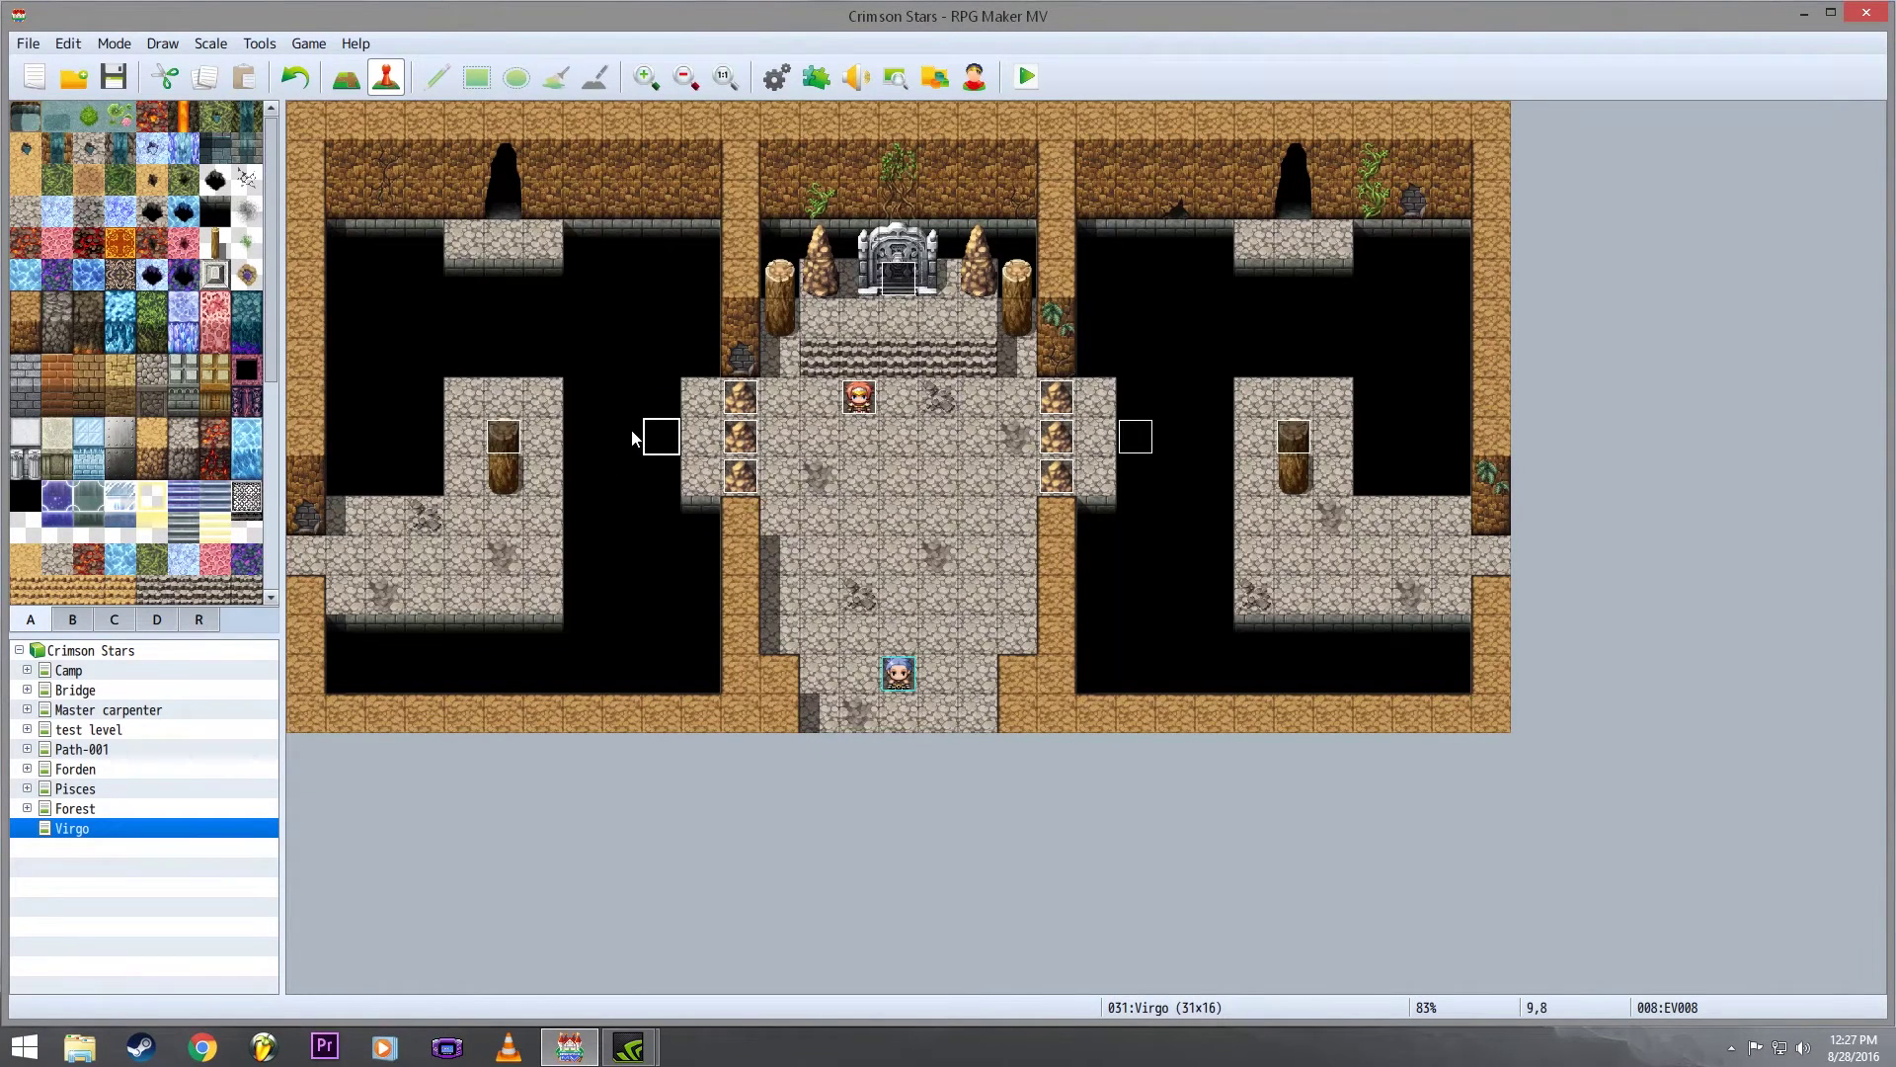
pyautogui.doubleClick(676, 436)
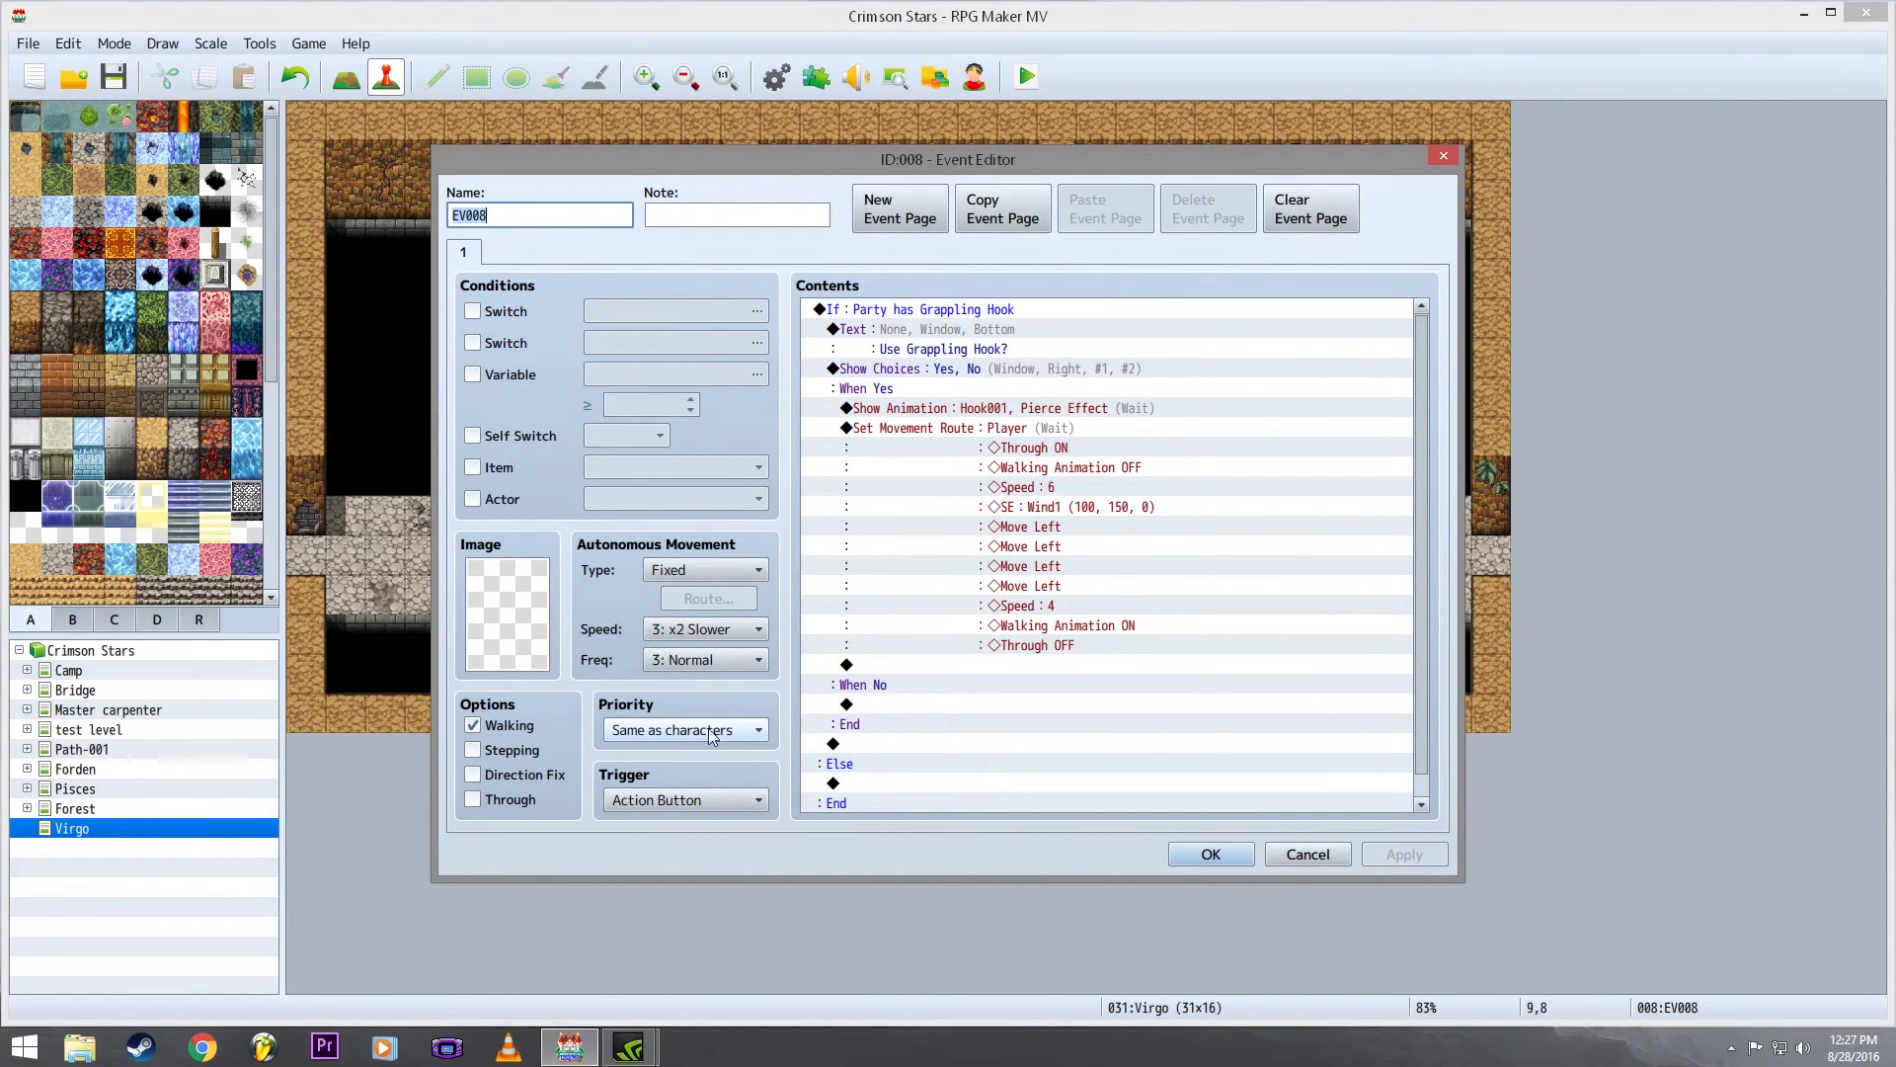
pyautogui.click(1211, 855)
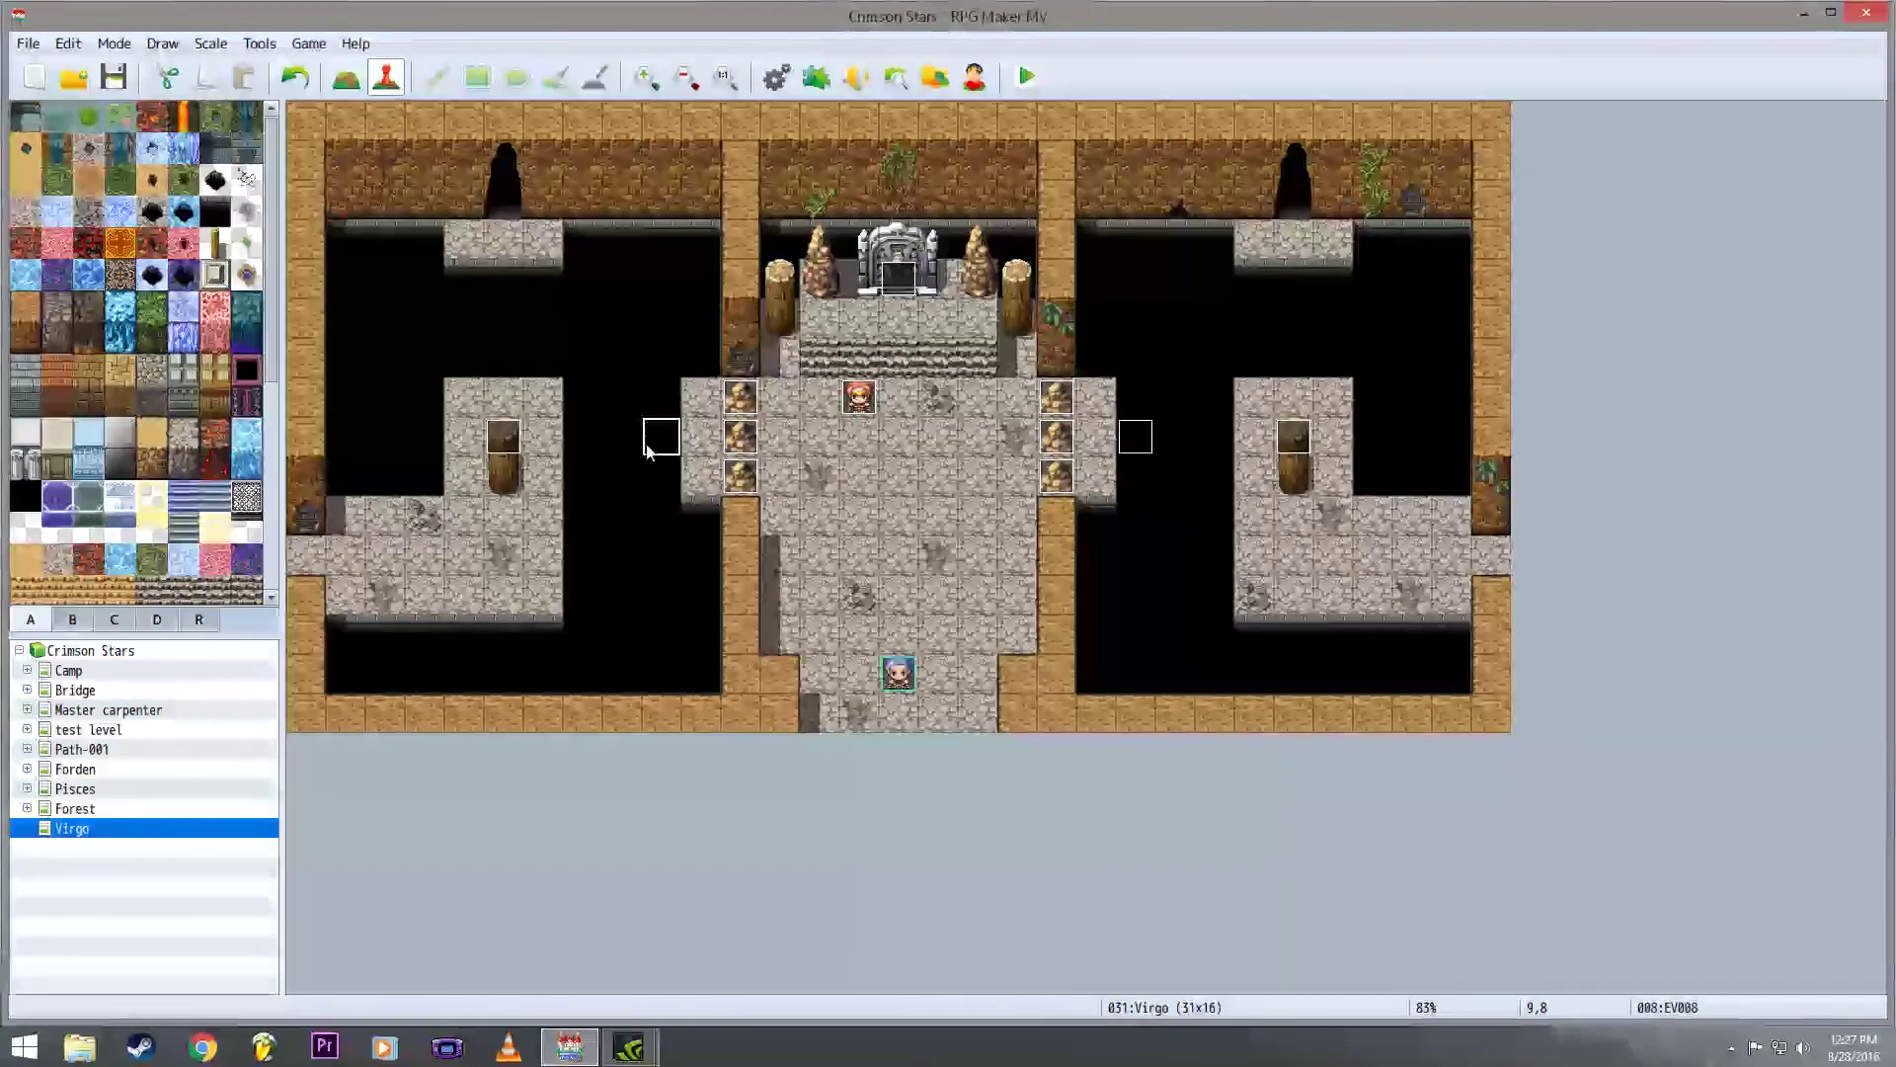